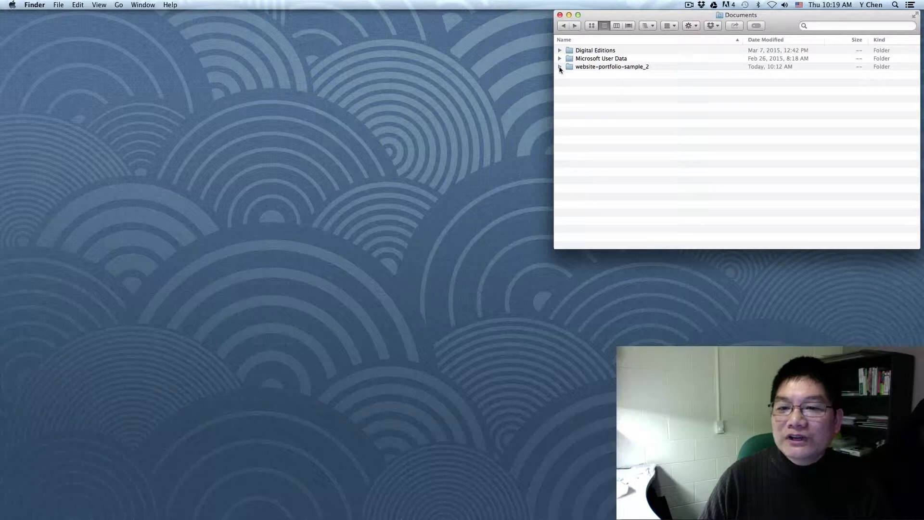
Examine the contents of the website-portfolio-sample_2 folder, including its images and style subfolders and its HTML pages.
{"action": "left_click", "coordinate": [560, 66]}
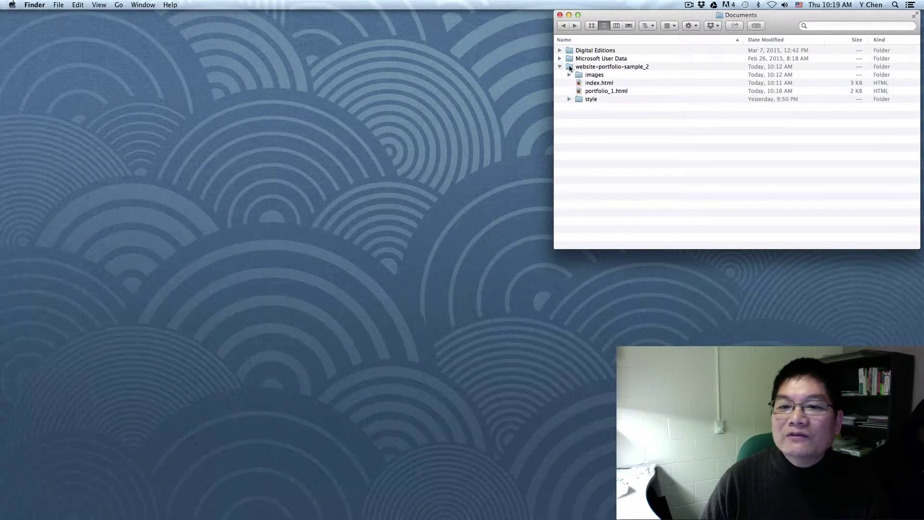
{"action": "left_click", "coordinate": [576, 67]}
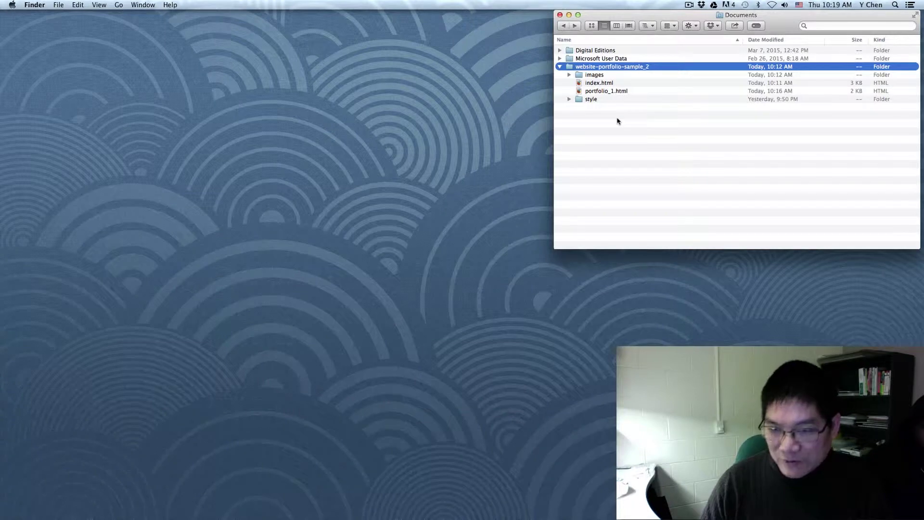
{"action": "left_click", "coordinate": [569, 75]}
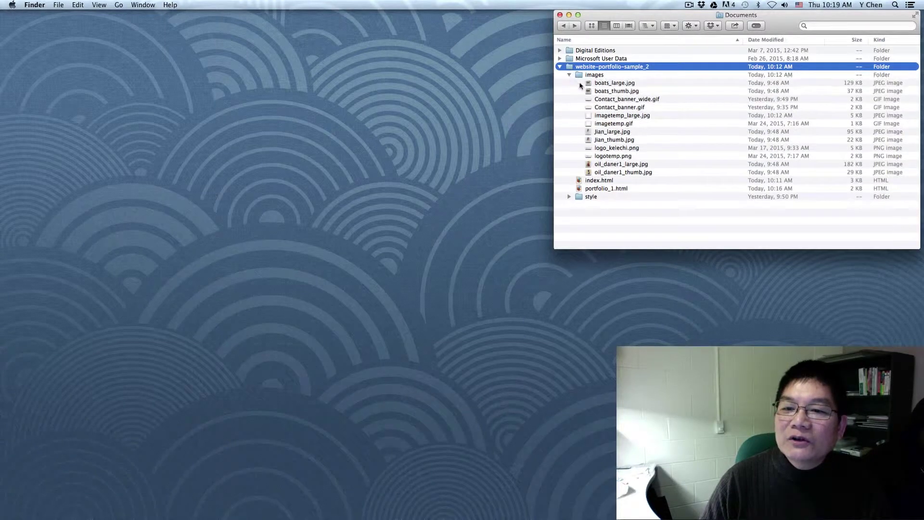
{"action": "left_click", "coordinate": [569, 197]}
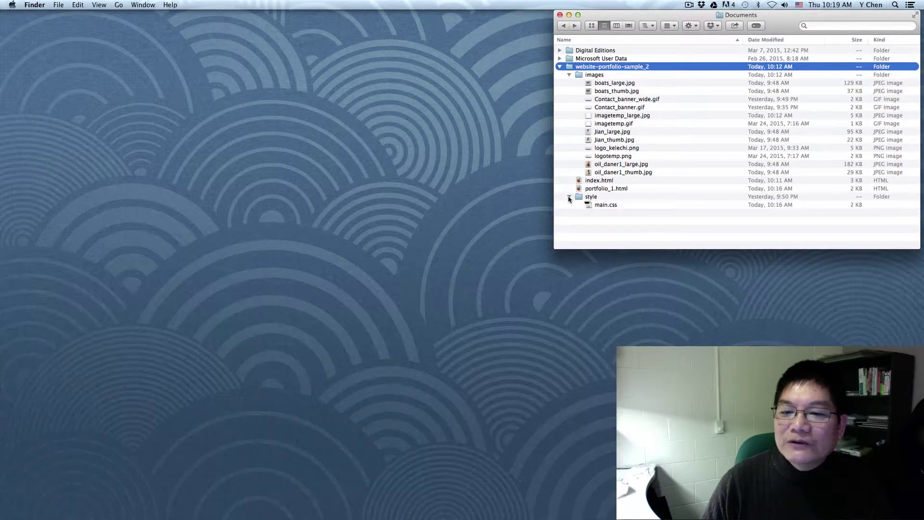
{"action": "left_click", "coordinate": [569, 197]}
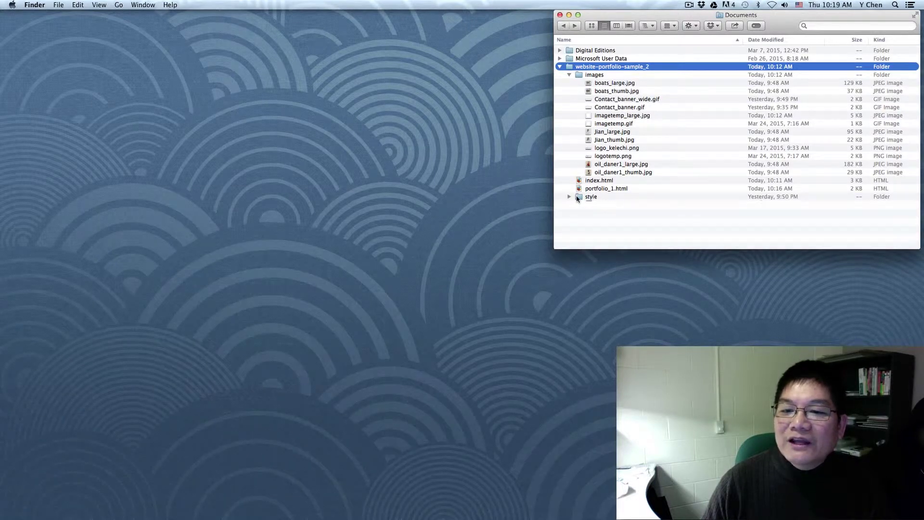
{"action": "left_click", "coordinate": [589, 84]}
{"action": "left_click", "coordinate": [590, 173], "text": "shift"}
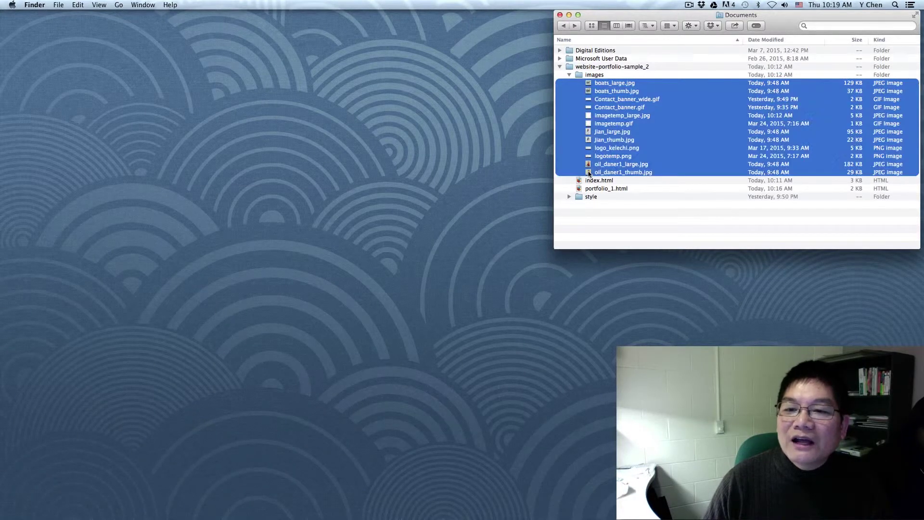
{"action": "left_click", "coordinate": [618, 209]}
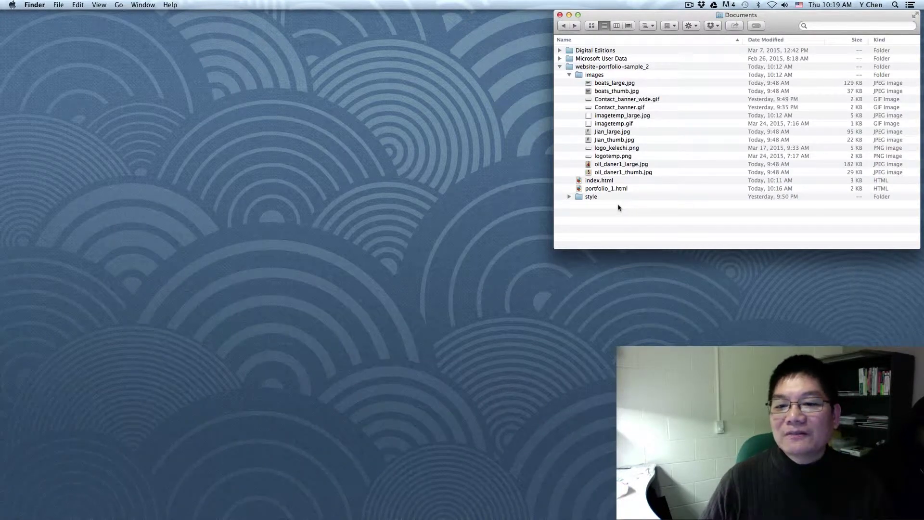
{"action": "left_click", "coordinate": [569, 74]}
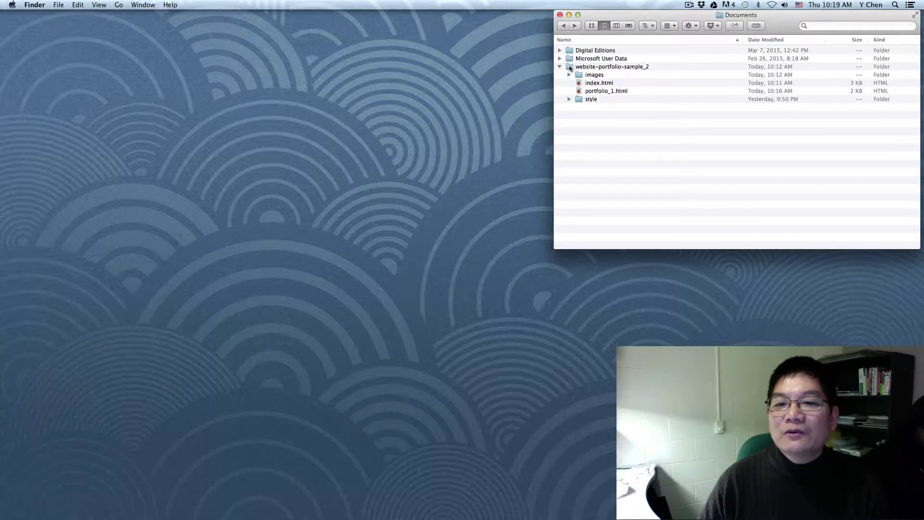
{"action": "left_click", "coordinate": [600, 84]}
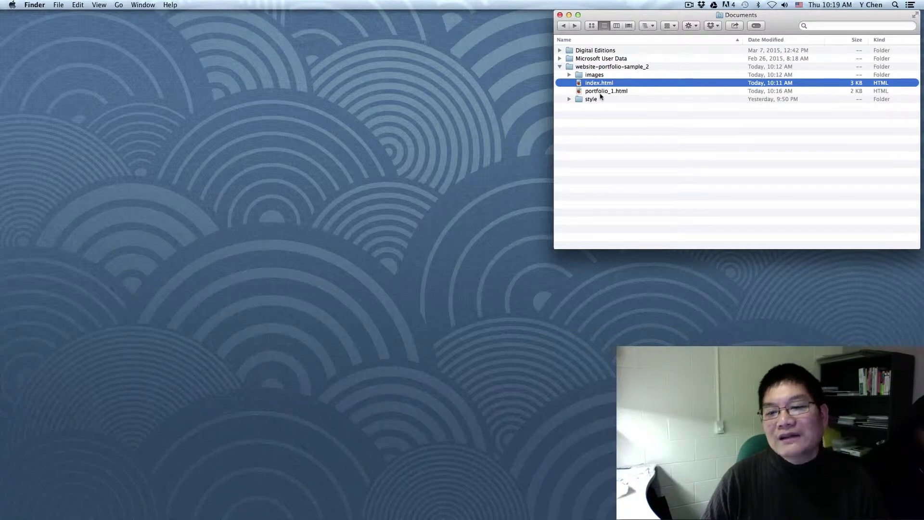
{"action": "left_click", "coordinate": [604, 145]}
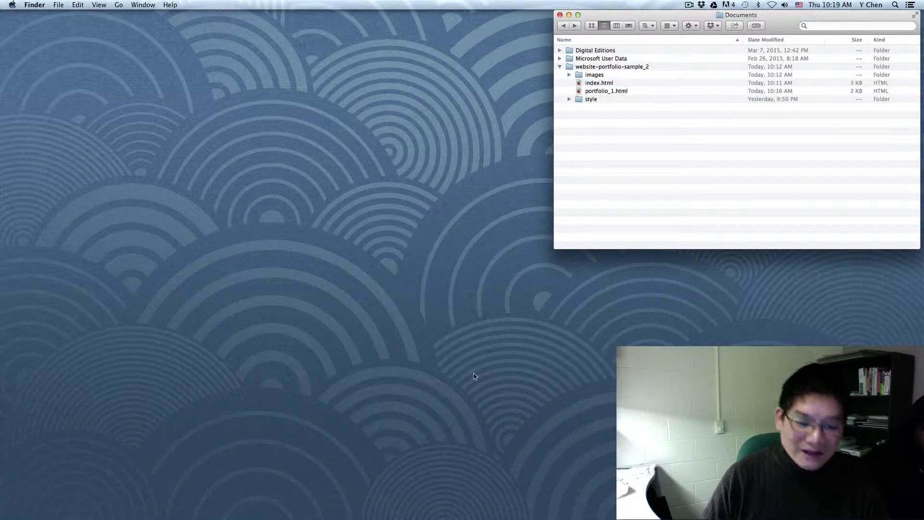
Switch to Adobe Dreamweaver and start a new site named Portfolio Demo.
{"action": "mouse_move", "coordinate": [400, 518]}
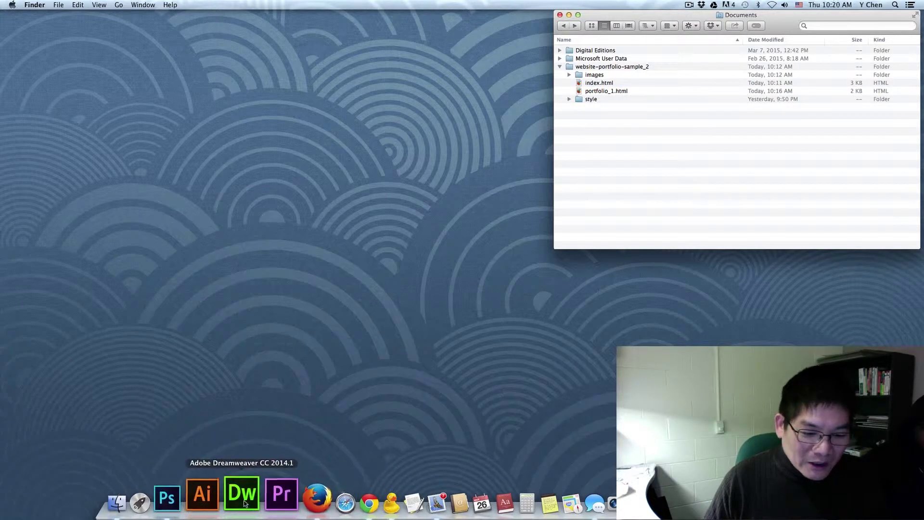
{"action": "left_click", "coordinate": [241, 505]}
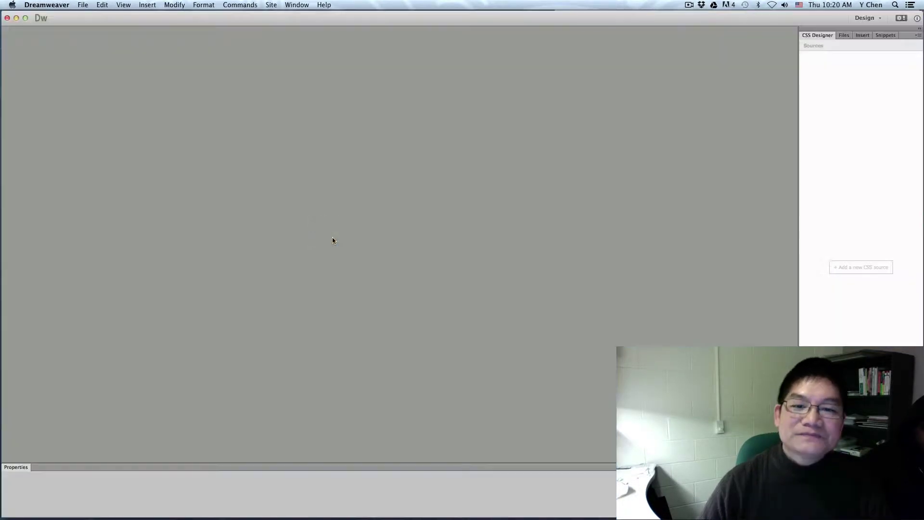
{"action": "left_click", "coordinate": [271, 5]}
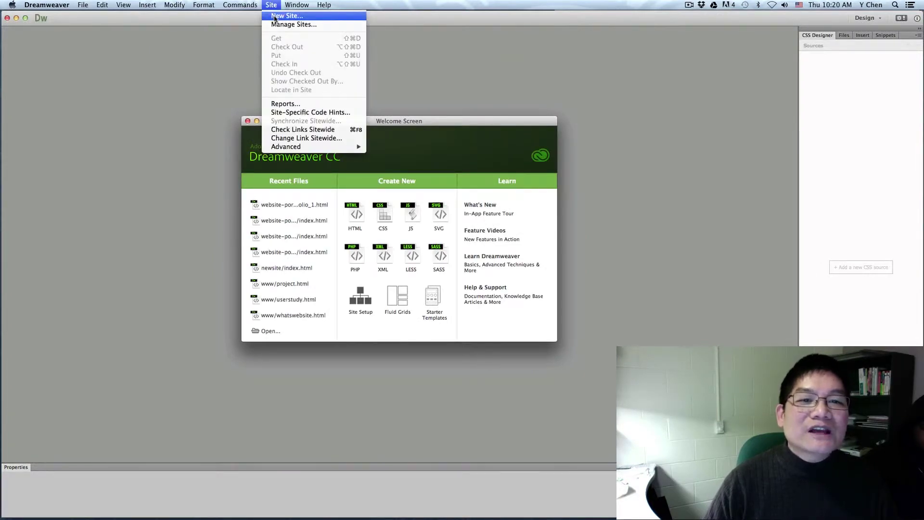
{"action": "left_click", "coordinate": [274, 17]}
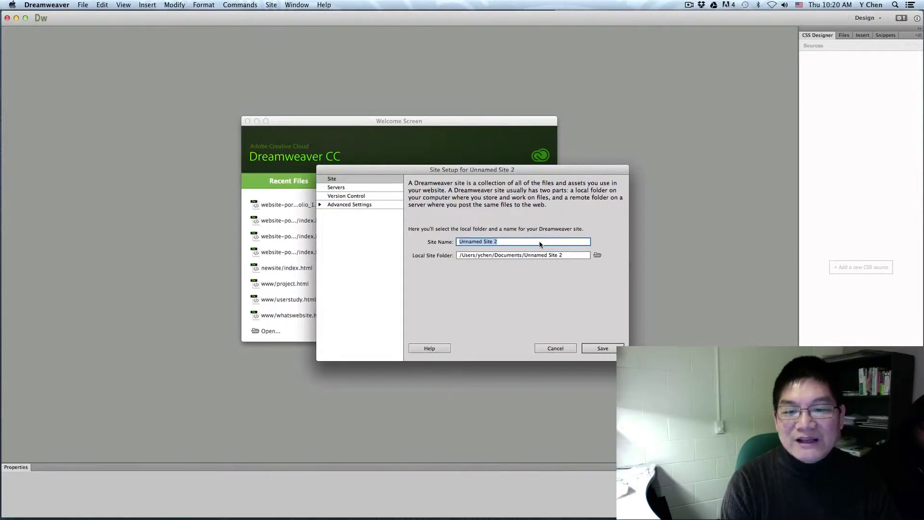
{"action": "type", "text": "Portfolio"}
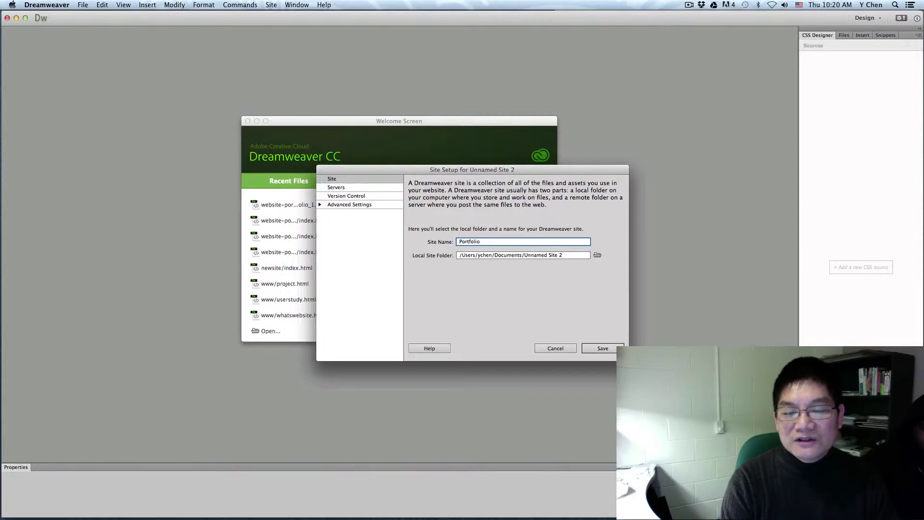
{"action": "type", "text": " Demo"}
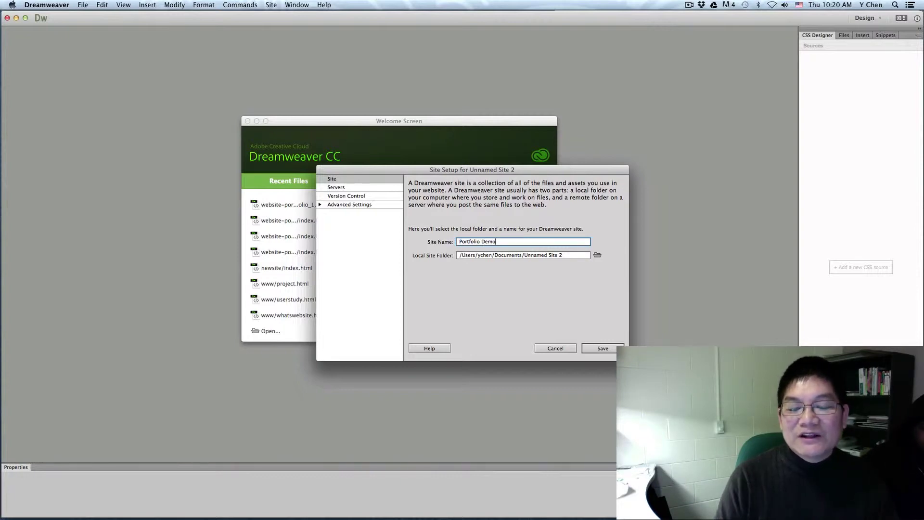
Set the local site folder to website-portfolio-sample_2 in Documents and save the site, proceeding despite the shared root folder.
{"action": "left_click", "coordinate": [598, 256]}
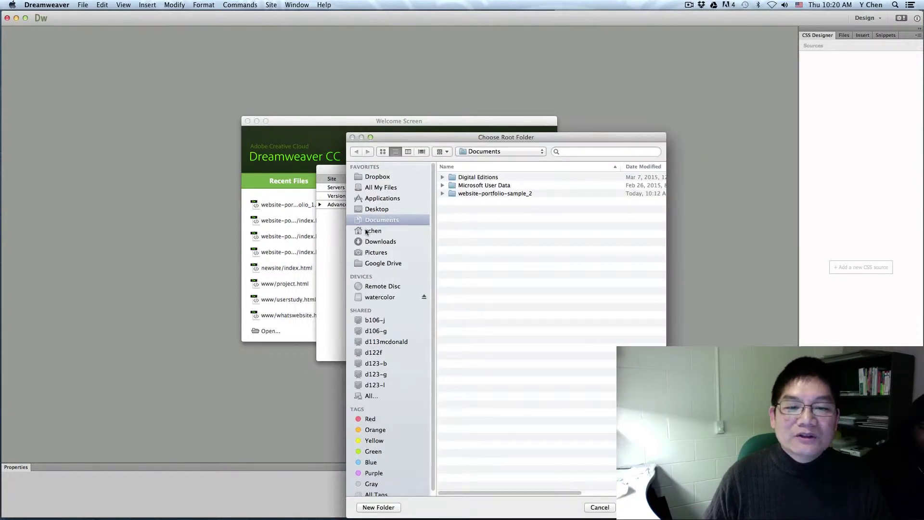
{"action": "left_click", "coordinate": [498, 194]}
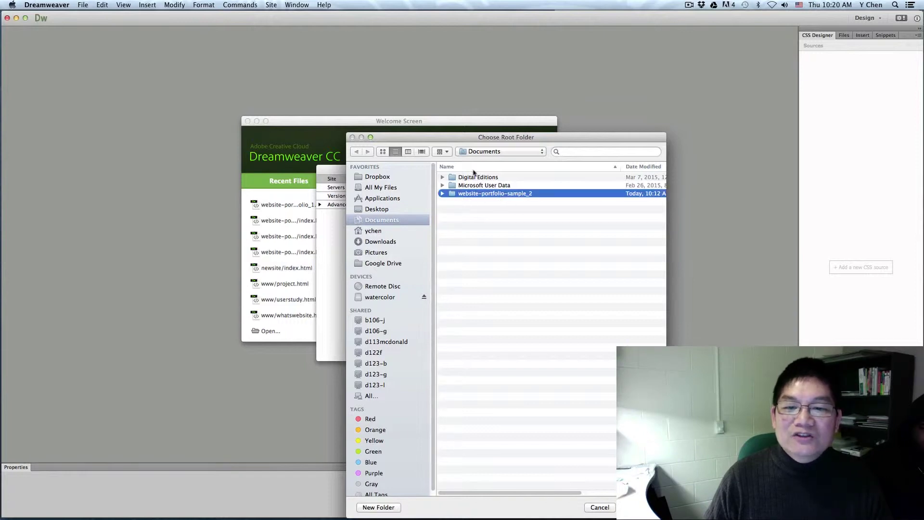
{"action": "left_click_drag", "start_coordinate": [492, 137], "coordinate": [453, 69]}
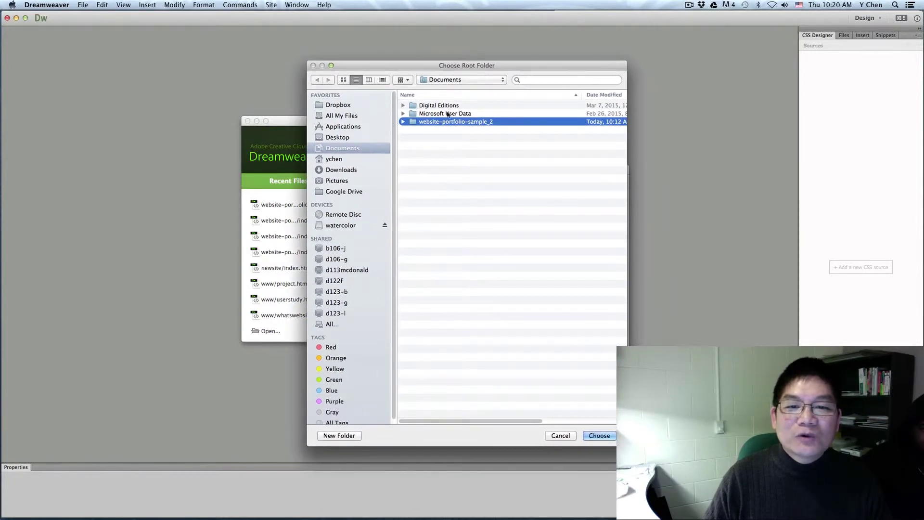
{"action": "left_click", "coordinate": [404, 121]}
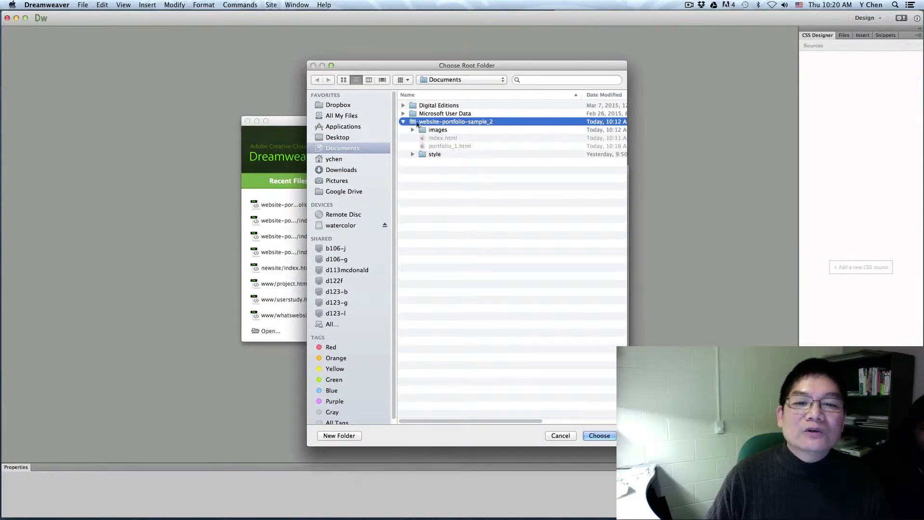
{"action": "left_click", "coordinate": [606, 436]}
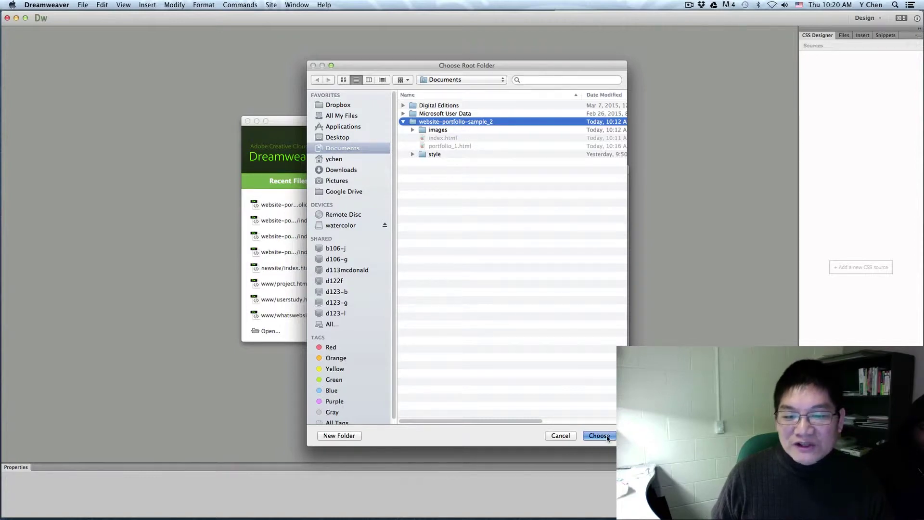
{"action": "left_click", "coordinate": [602, 348]}
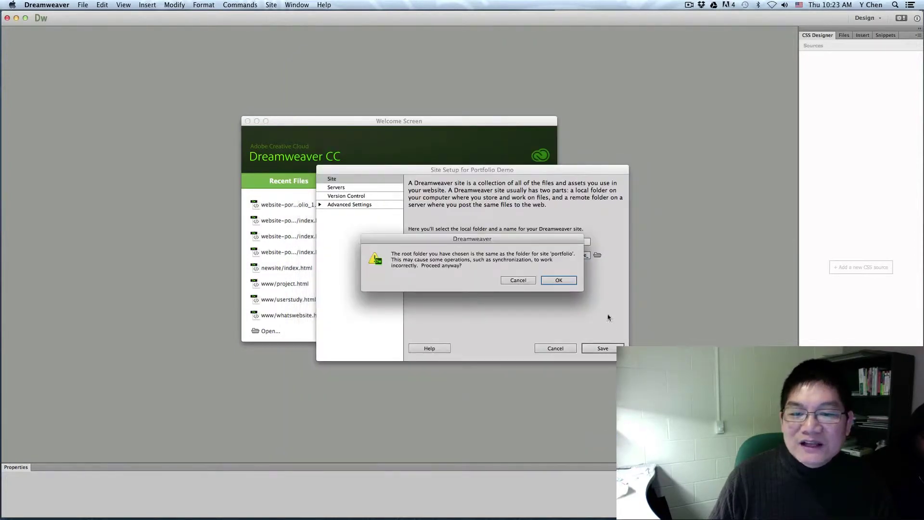
{"action": "left_click", "coordinate": [561, 280]}
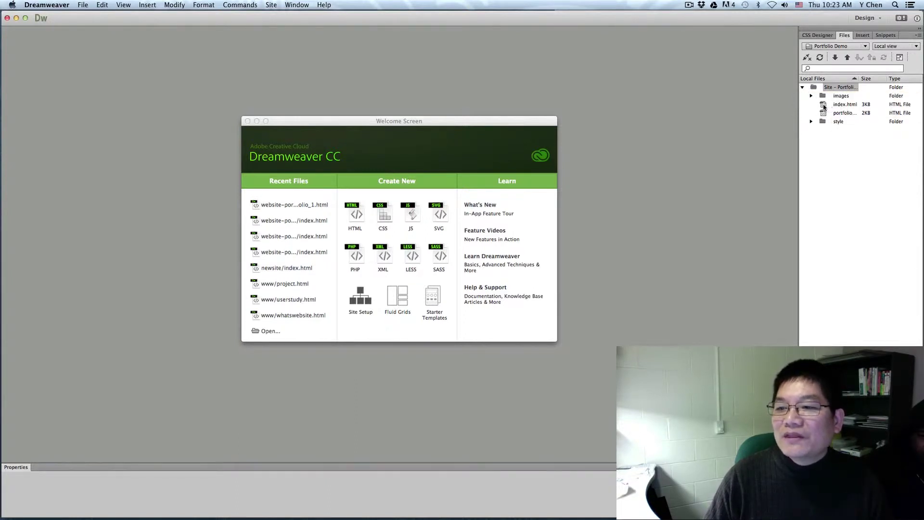
Open index.html from the site's files and inspect the placeholder thumbnails in both rows of the page.
{"action": "left_click", "coordinate": [823, 107]}
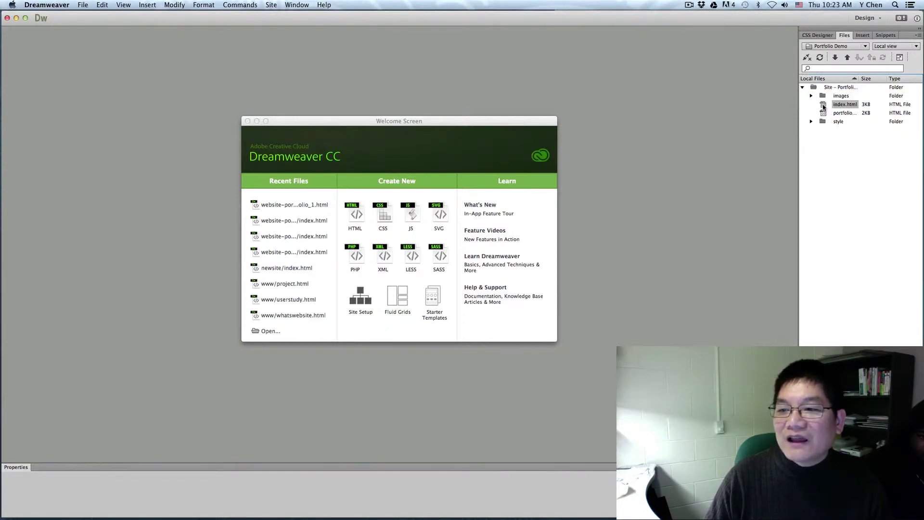
{"action": "double_click", "coordinate": [824, 107]}
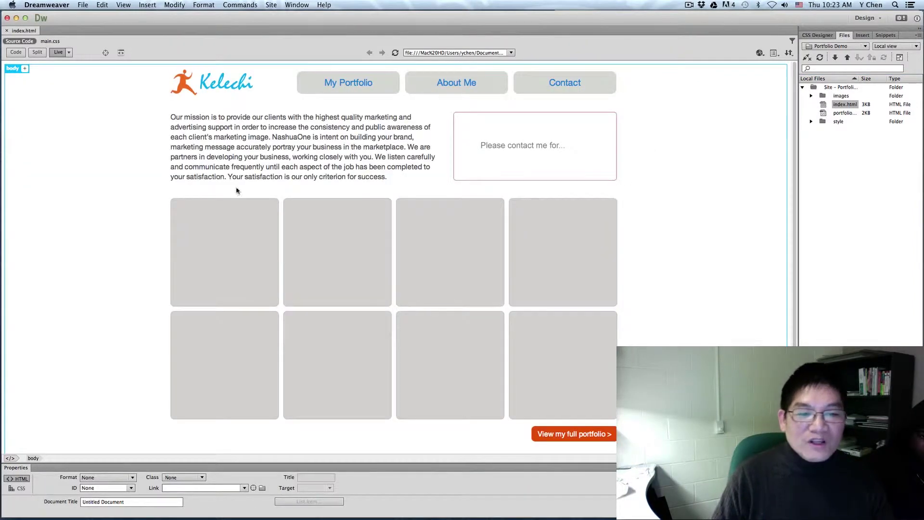
{"action": "left_click", "coordinate": [223, 225]}
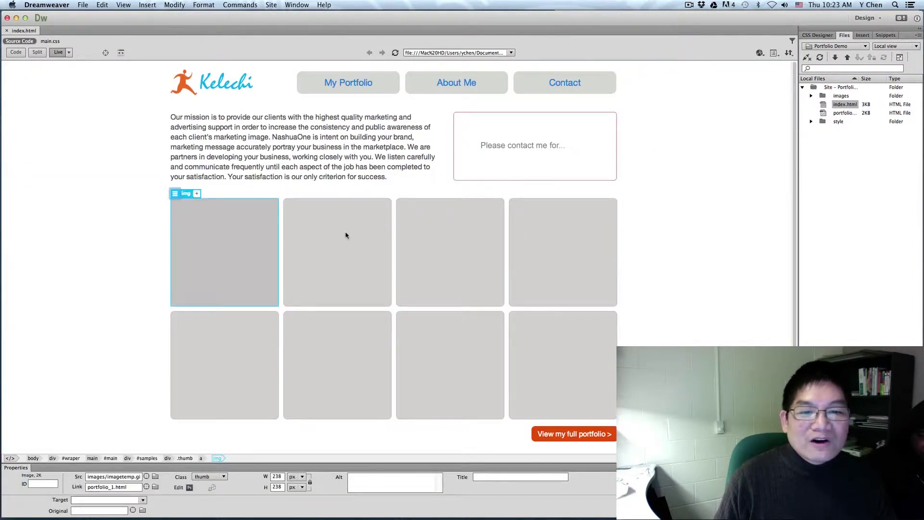
{"action": "left_click", "coordinate": [345, 232]}
{"action": "left_click", "coordinate": [471, 240]}
{"action": "left_click", "coordinate": [562, 294]}
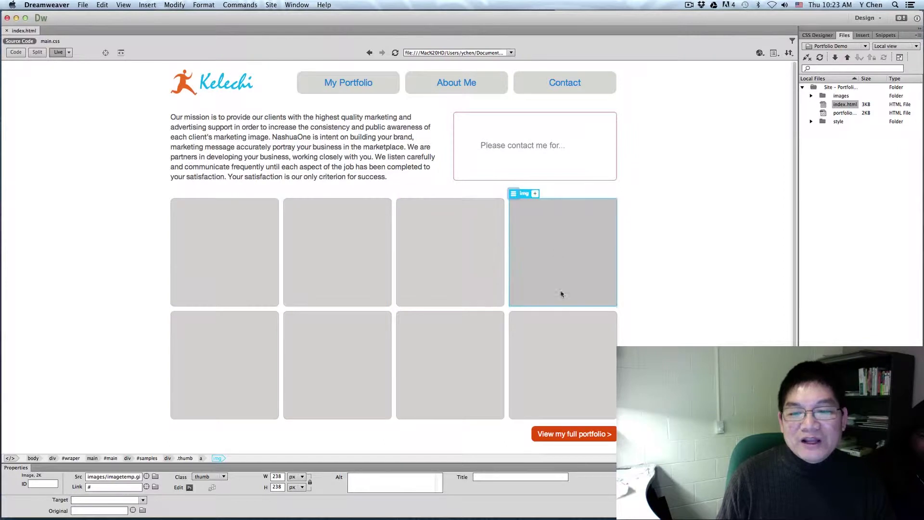
{"action": "left_click", "coordinate": [561, 346]}
{"action": "left_click", "coordinate": [452, 347]}
{"action": "left_click", "coordinate": [349, 347]}
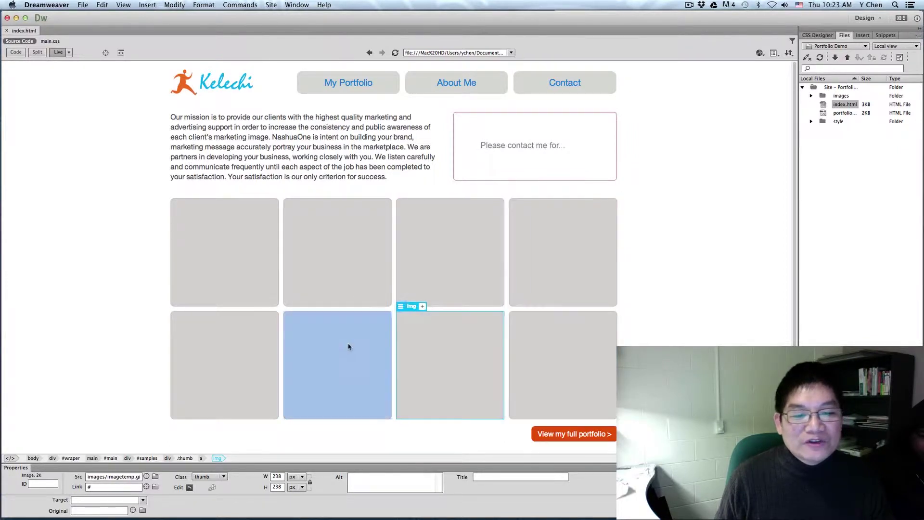
{"action": "left_click", "coordinate": [226, 331]}
Open the HTML attributes of the first placeholder thumbnail in the upper row.
{"action": "left_click", "coordinate": [201, 236]}
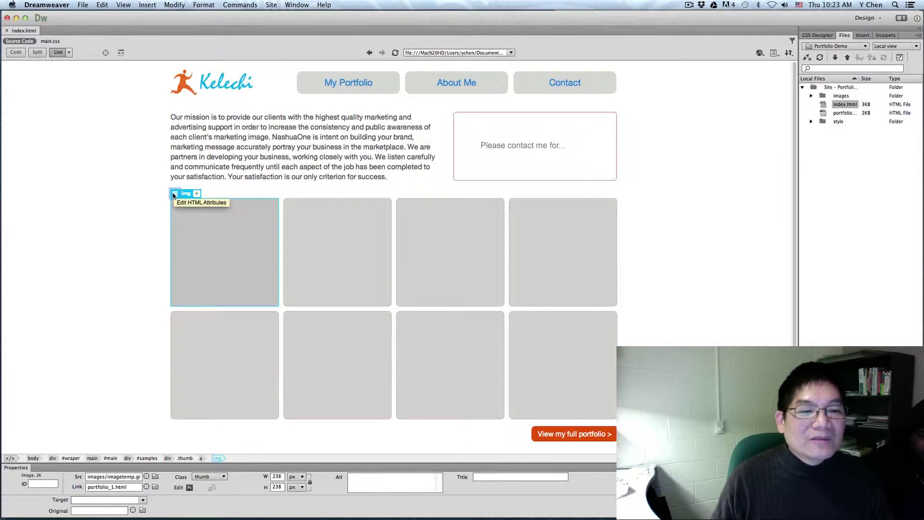
{"action": "left_click", "coordinate": [174, 194]}
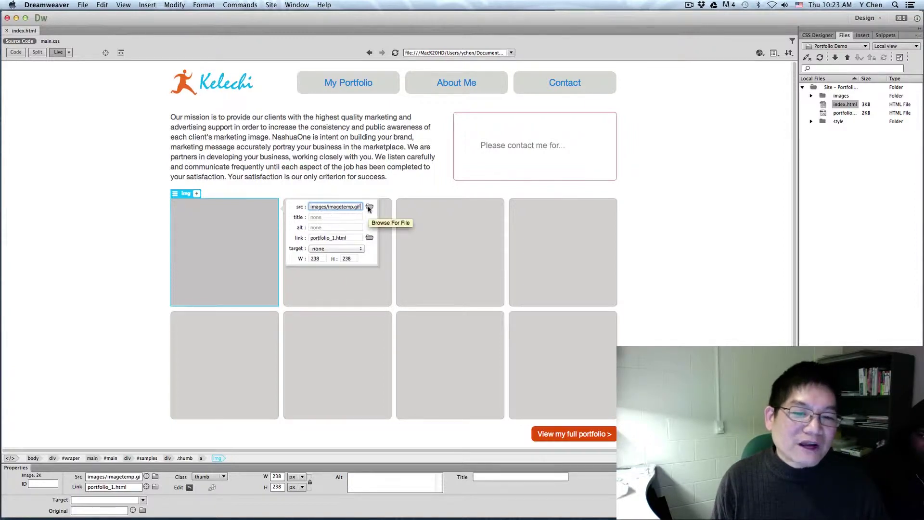
{"action": "left_click", "coordinate": [369, 207]}
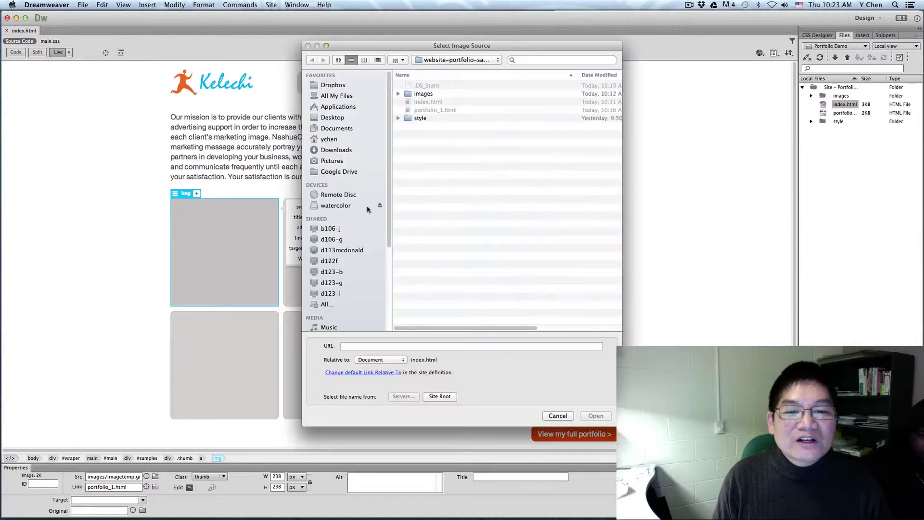
{"action": "left_click_drag", "start_coordinate": [428, 45], "coordinate": [564, 72]}
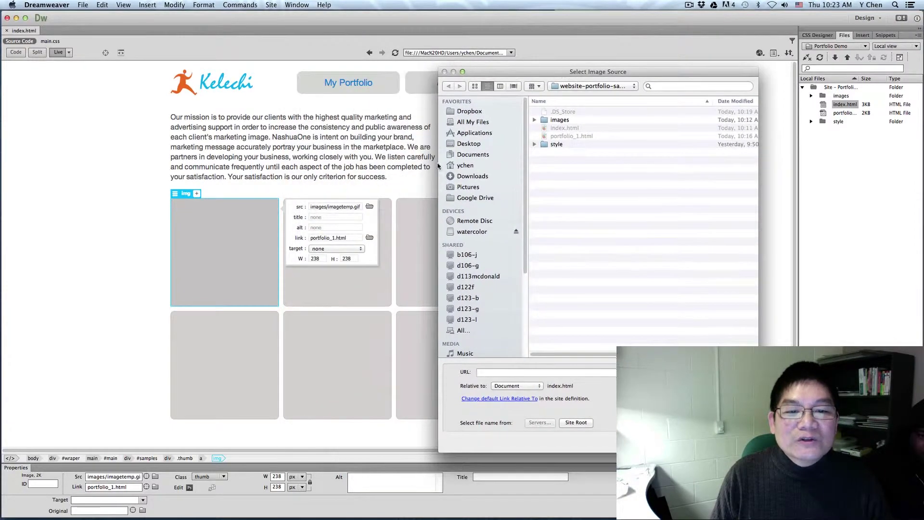
{"action": "key", "text": "Escape"}
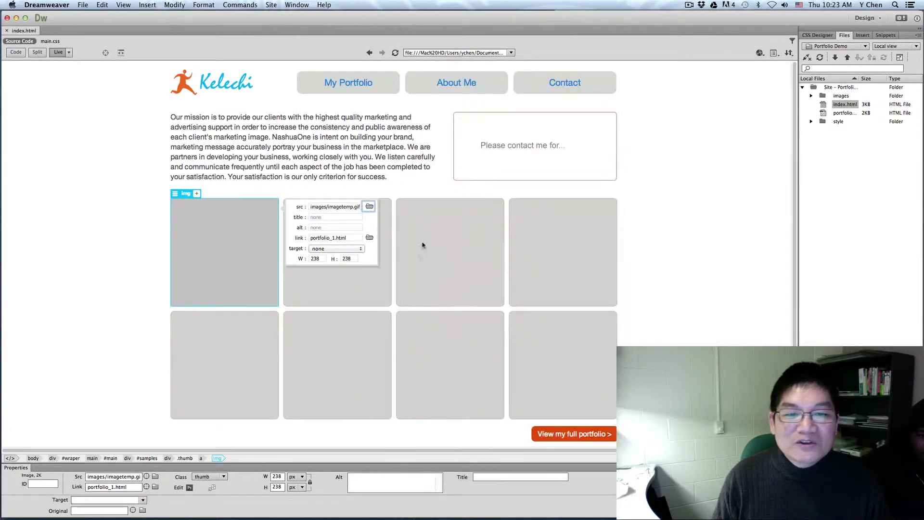
Browse from the site root into the images folder for the first thumbnail's source and preview boats_thumb.jpg.
{"action": "left_click", "coordinate": [369, 207]}
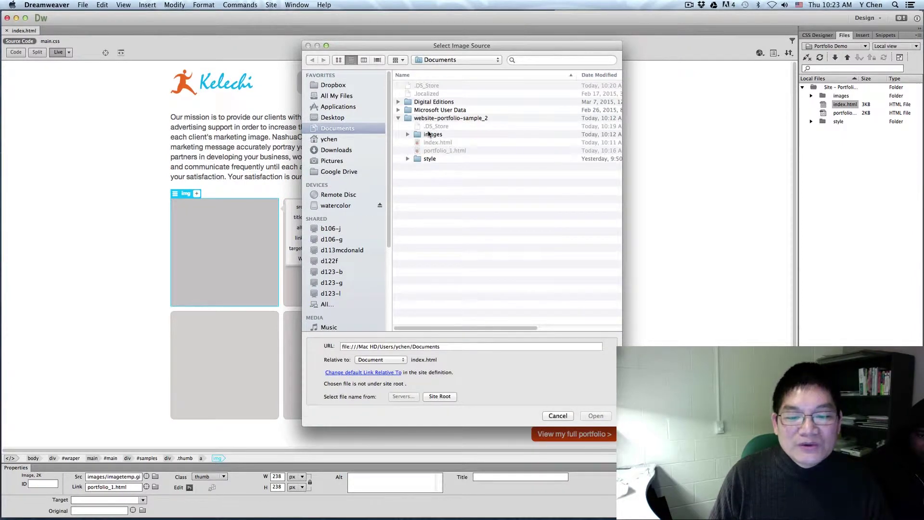
{"action": "left_click", "coordinate": [446, 400]}
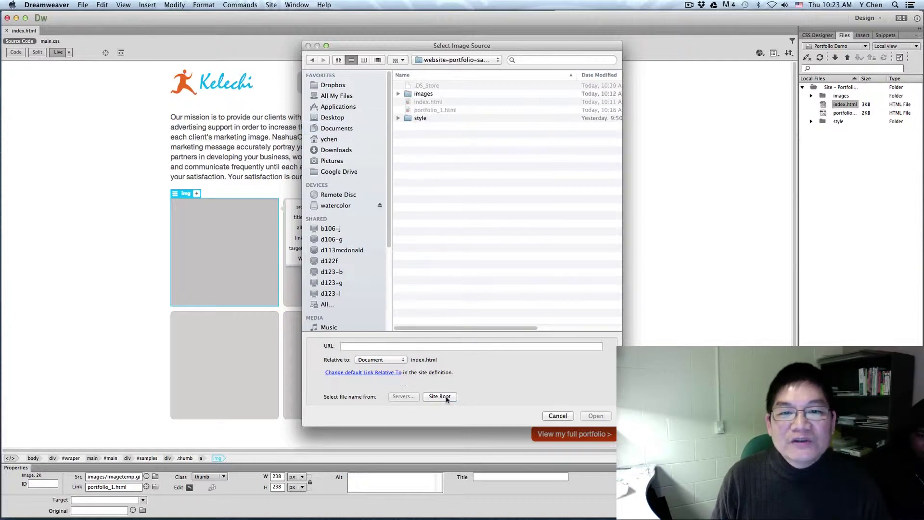
{"action": "left_click", "coordinate": [398, 95]}
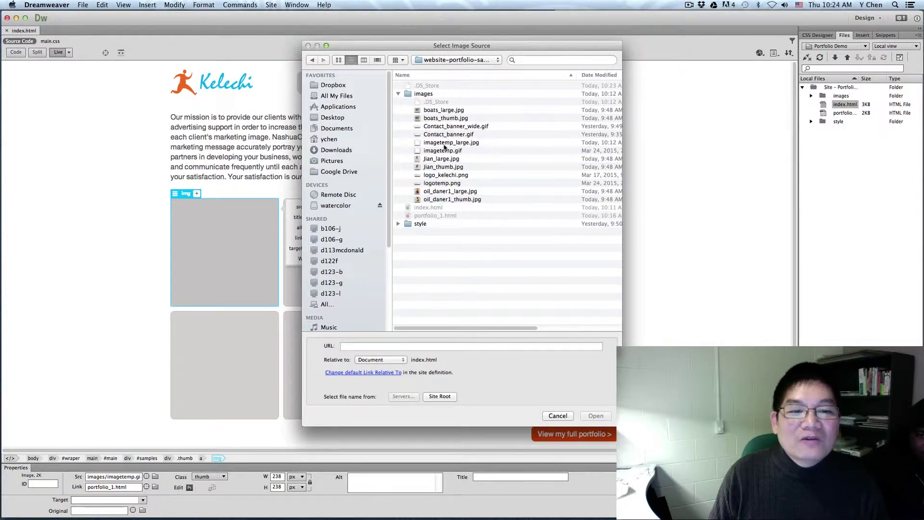
{"action": "left_click", "coordinate": [446, 119]}
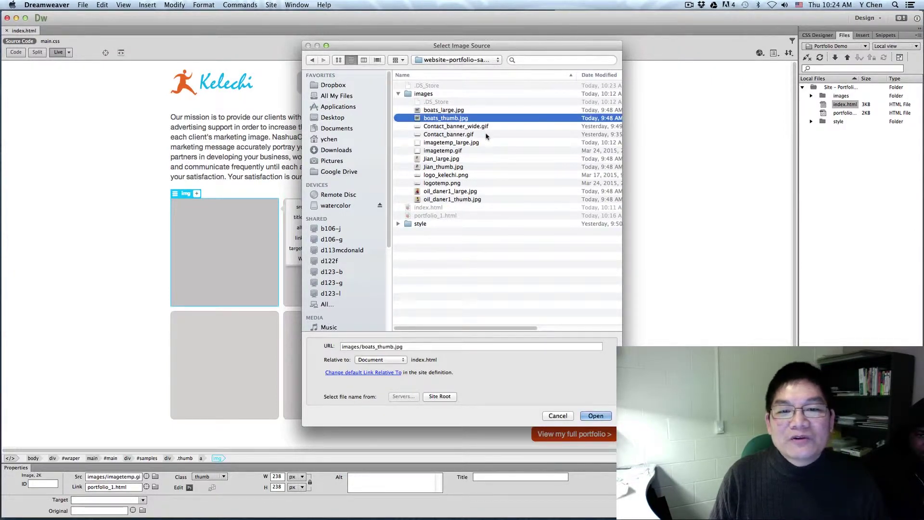
{"action": "key", "text": "space"}
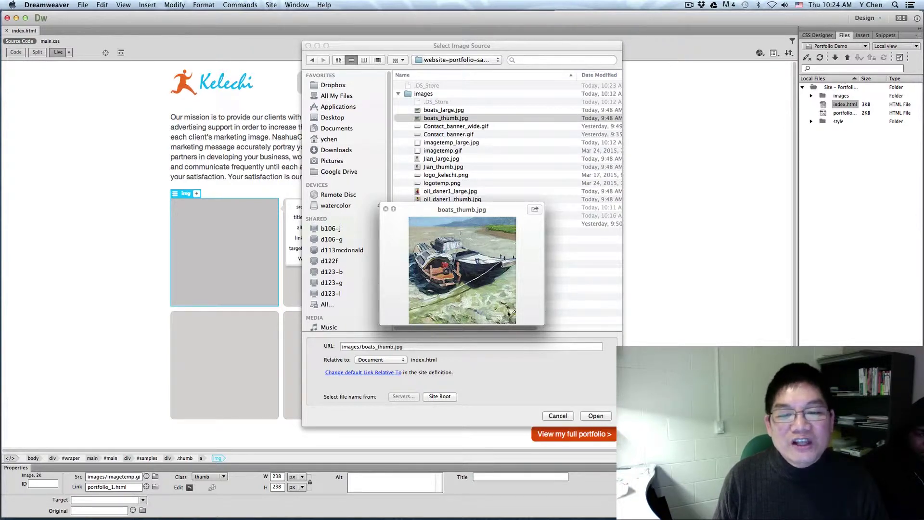
{"action": "key", "text": "space"}
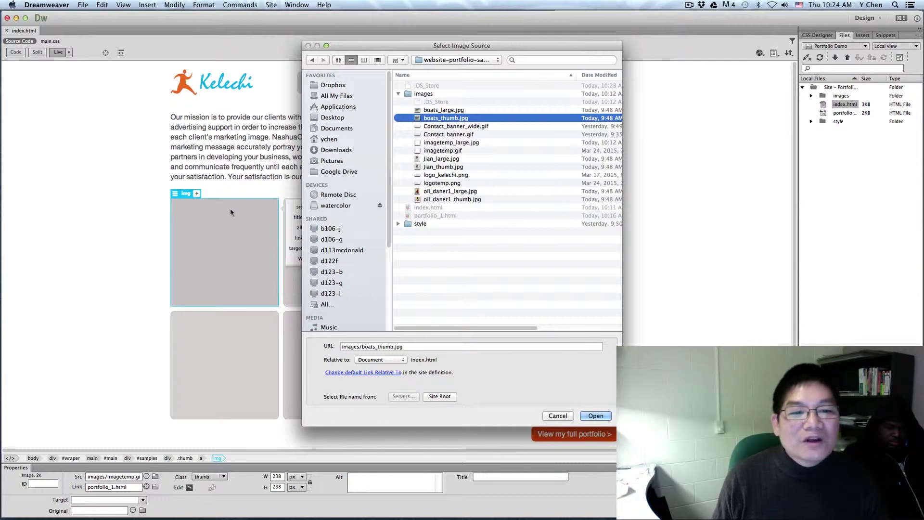
Preview boats_large.jpg for comparison, and set the first thumbnail's source to images/boats_thumb.jpg.
{"action": "left_click", "coordinate": [458, 110]}
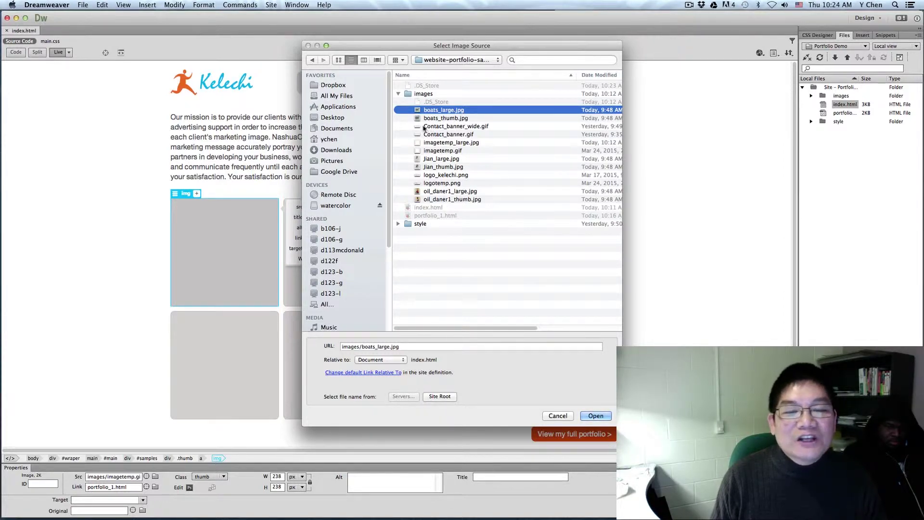
{"action": "key", "text": "space"}
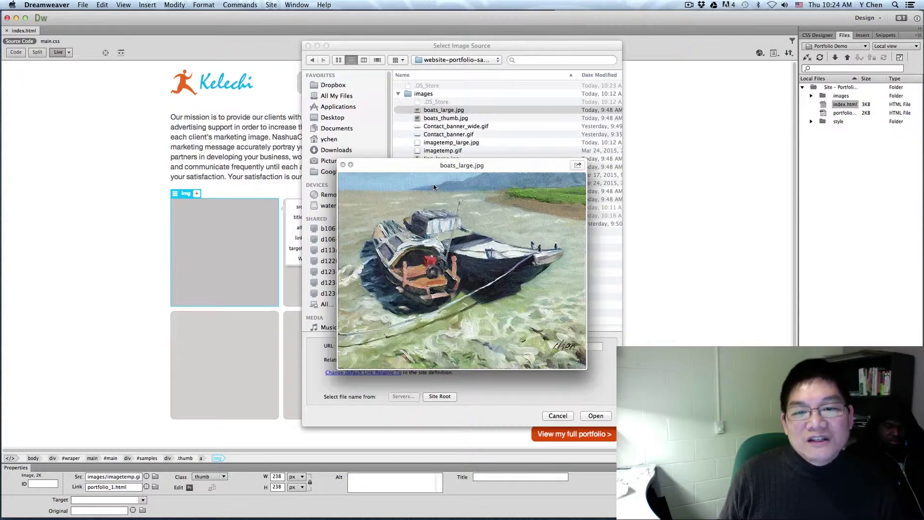
{"action": "key", "text": "space"}
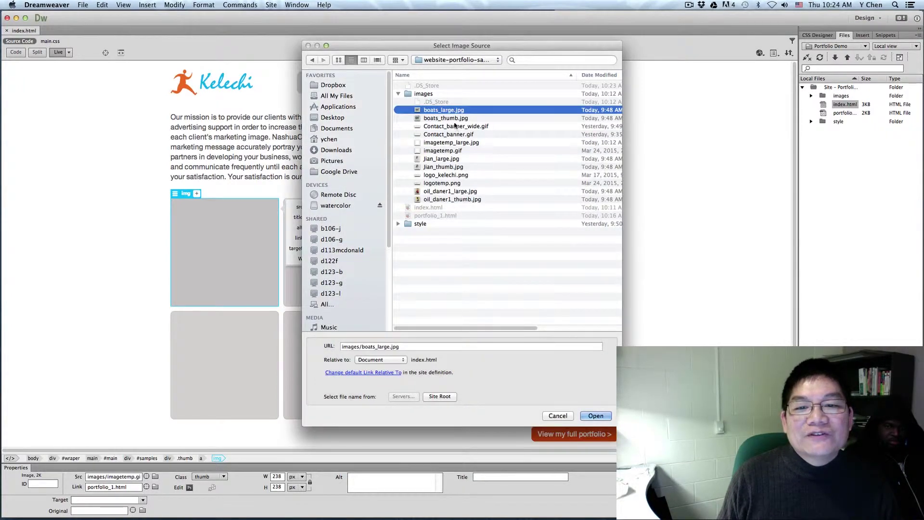
{"action": "left_click", "coordinate": [450, 119]}
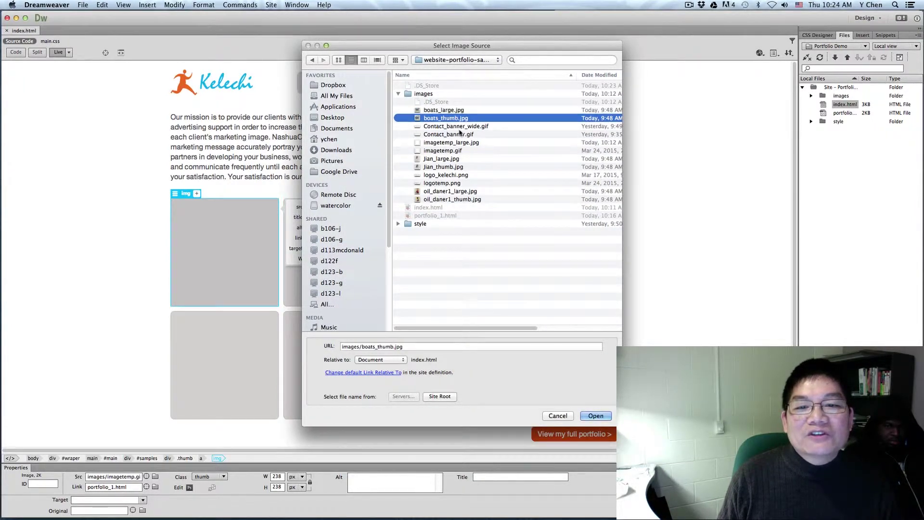
{"action": "left_click", "coordinate": [596, 416]}
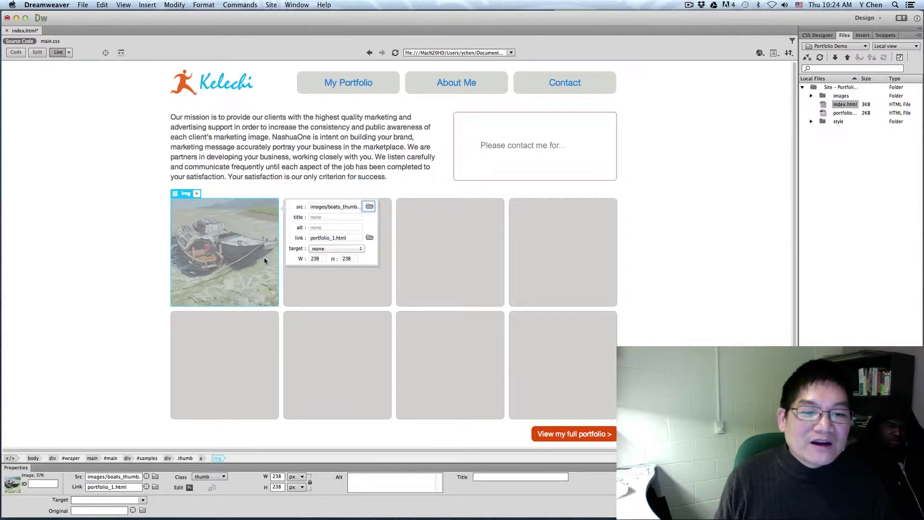
Set the source of the second placeholder thumbnail in the upper row to images/Jian_thumb.jpg.
{"action": "left_click", "coordinate": [320, 290]}
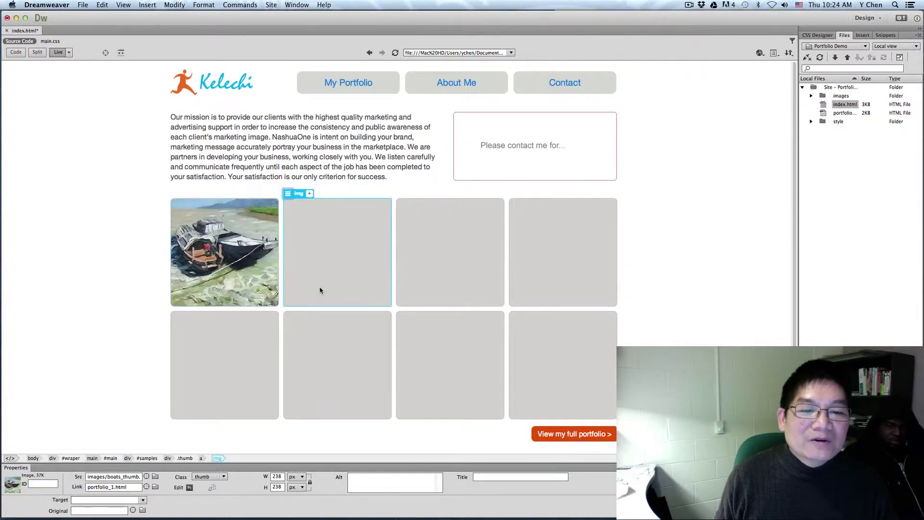
{"action": "left_click", "coordinate": [288, 193]}
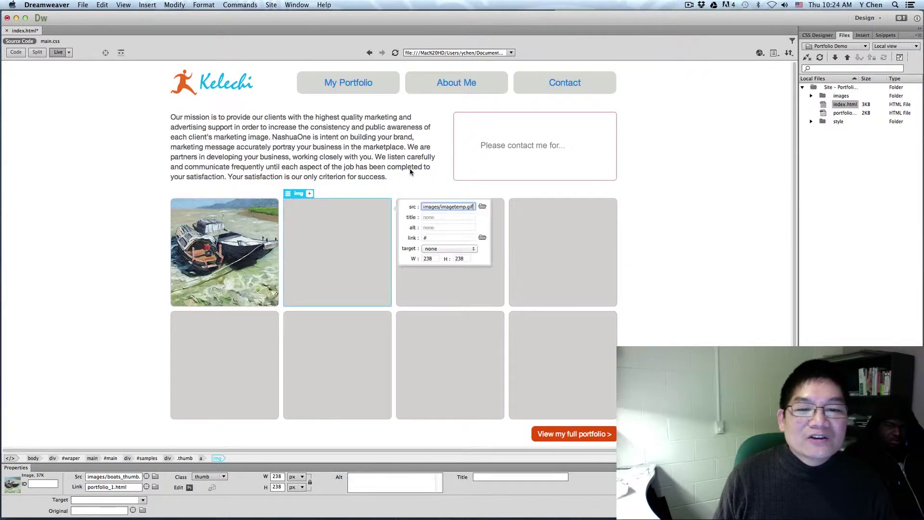
{"action": "left_click", "coordinate": [482, 207]}
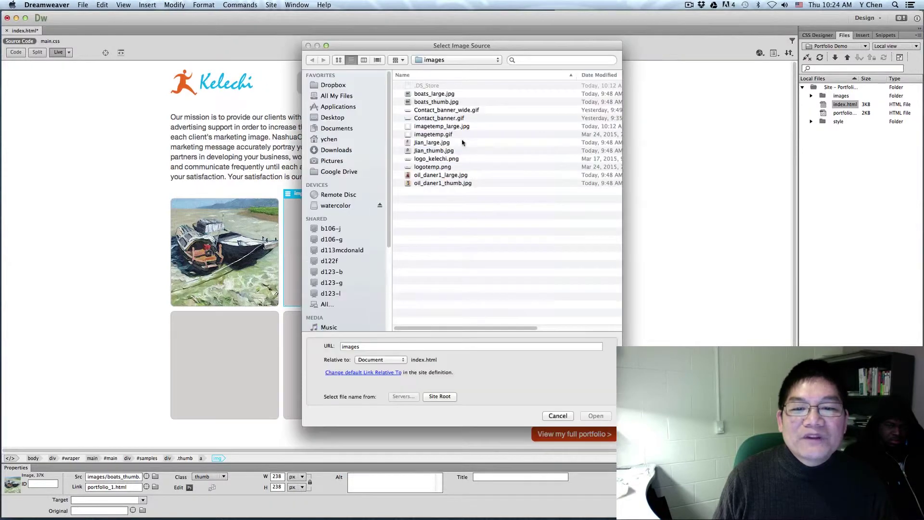
{"action": "left_click", "coordinate": [430, 143]}
{"action": "left_click", "coordinate": [426, 151]}
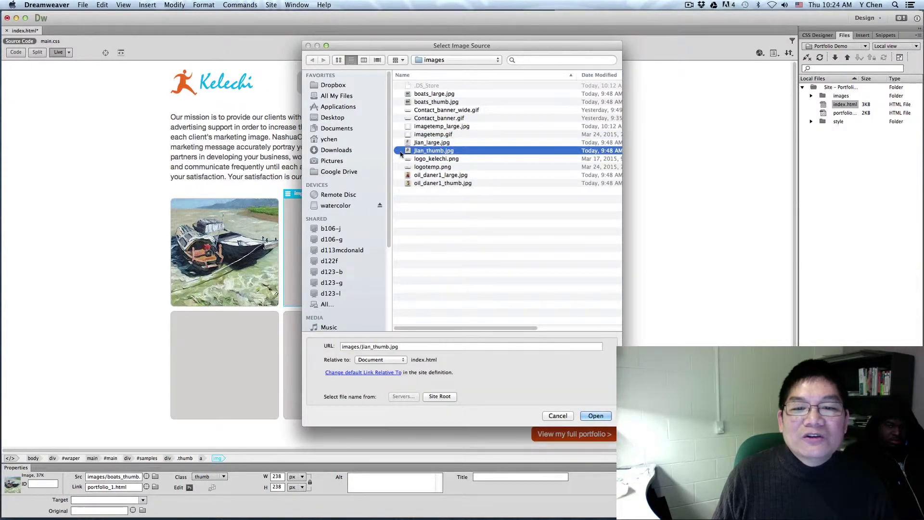
{"action": "double_click", "coordinate": [443, 154]}
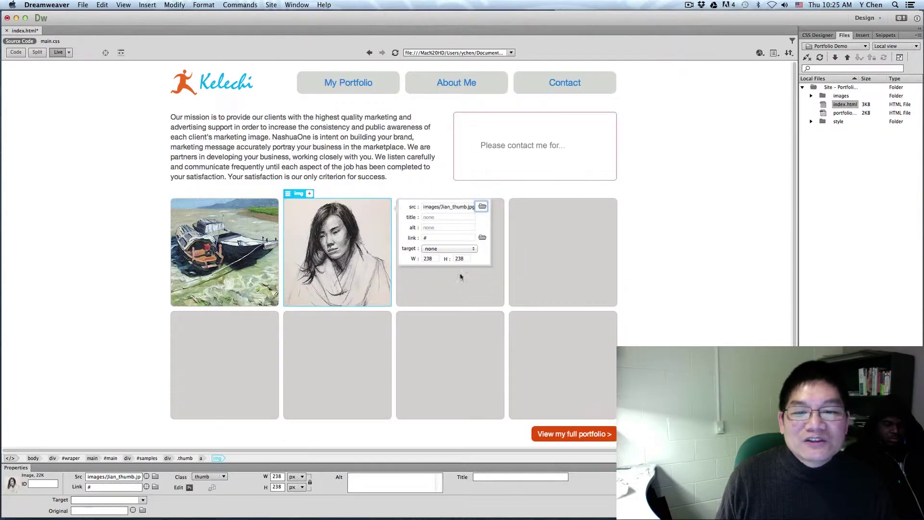
Set the source of the third thumbnail in the upper row to images/oil_daner1_thumb.jpg and save index.html.
{"action": "left_click", "coordinate": [446, 287]}
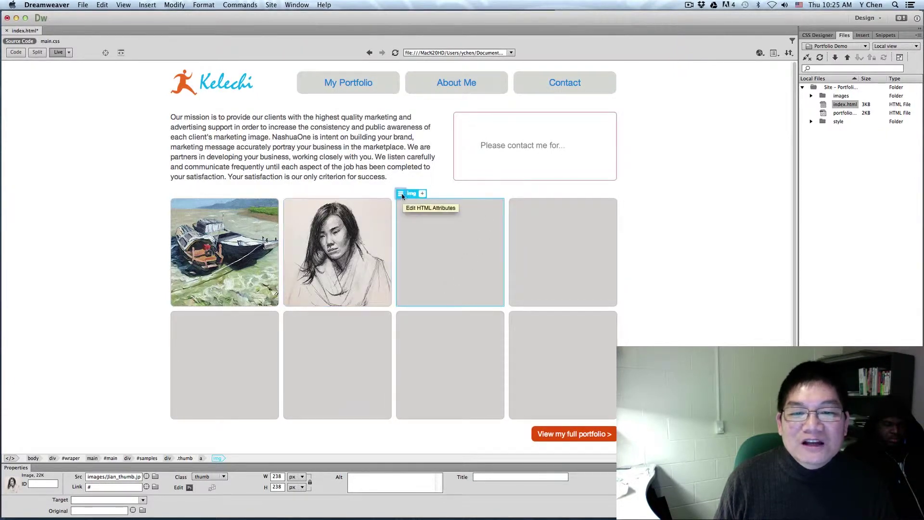
{"action": "left_click", "coordinate": [401, 193]}
{"action": "left_click", "coordinate": [595, 206]}
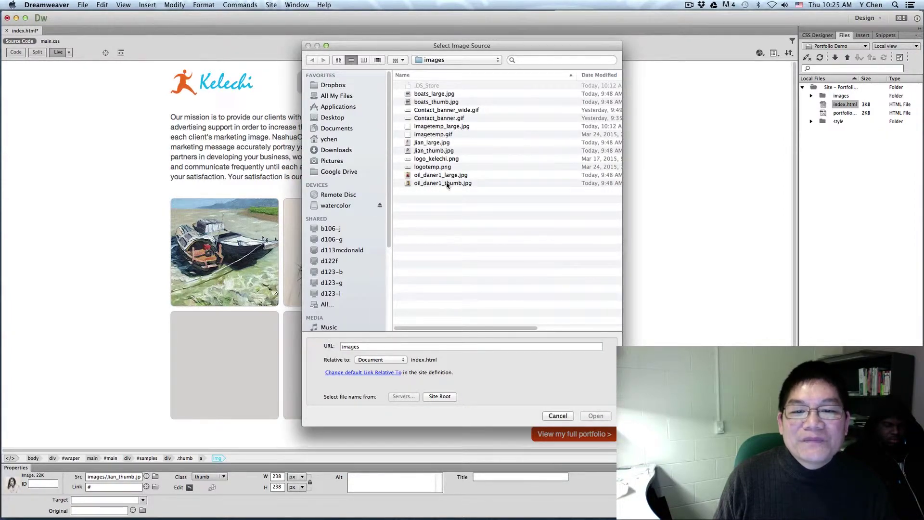
{"action": "double_click", "coordinate": [446, 183]}
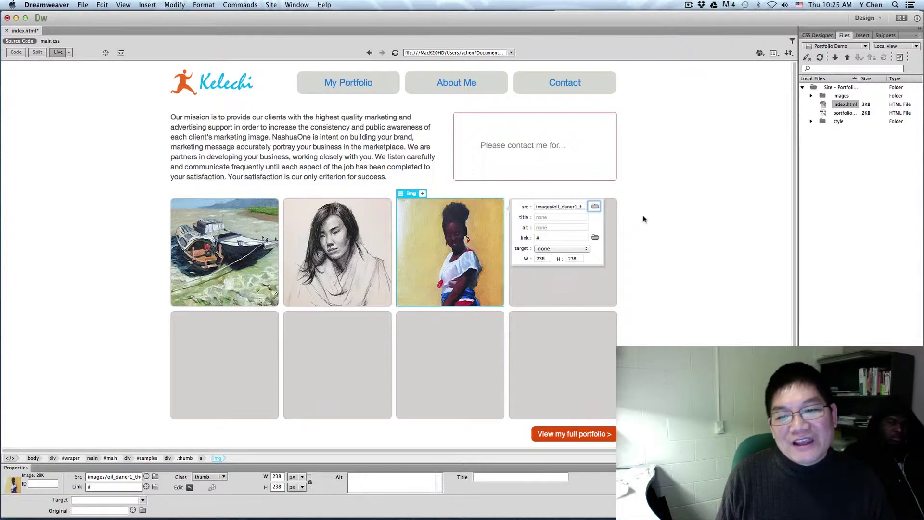
{"action": "left_click", "coordinate": [626, 234]}
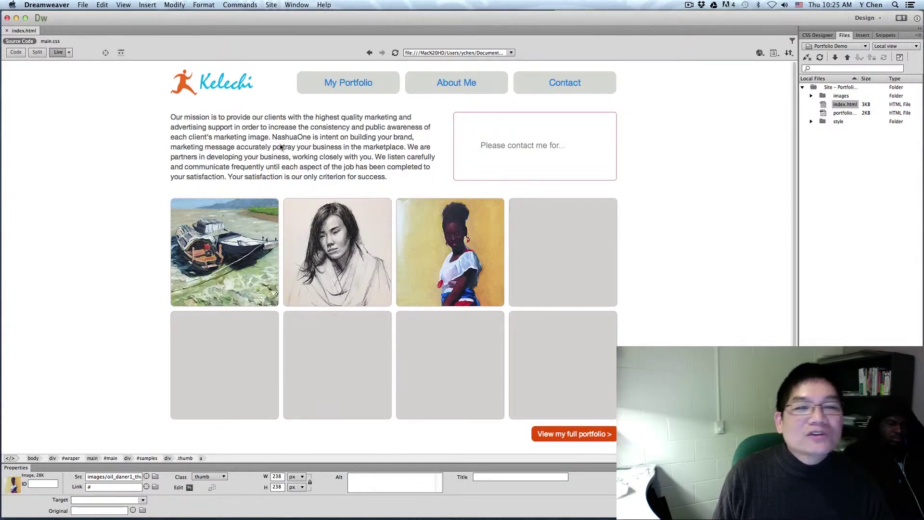
Open portfolio_1.html from the site's files and check the boats thumbnail on index.html that links to it.
{"action": "left_click", "coordinate": [837, 114]}
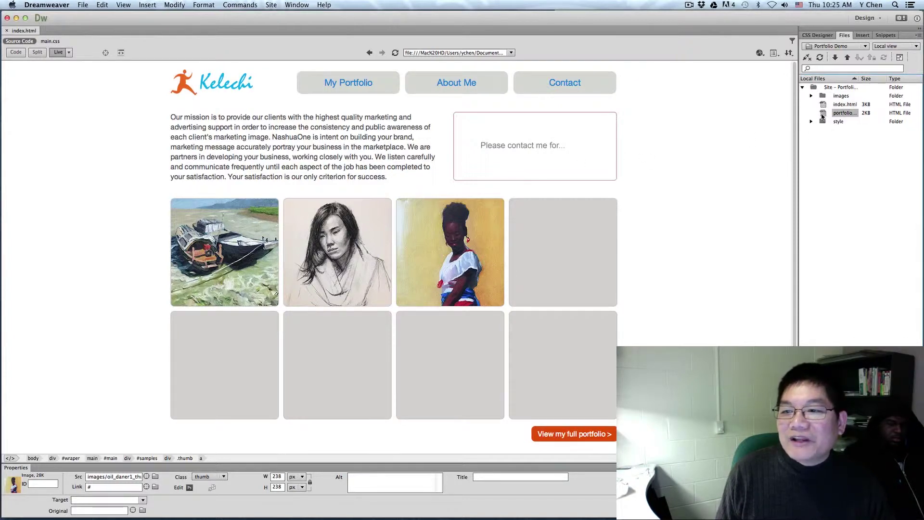
{"action": "double_click", "coordinate": [814, 117]}
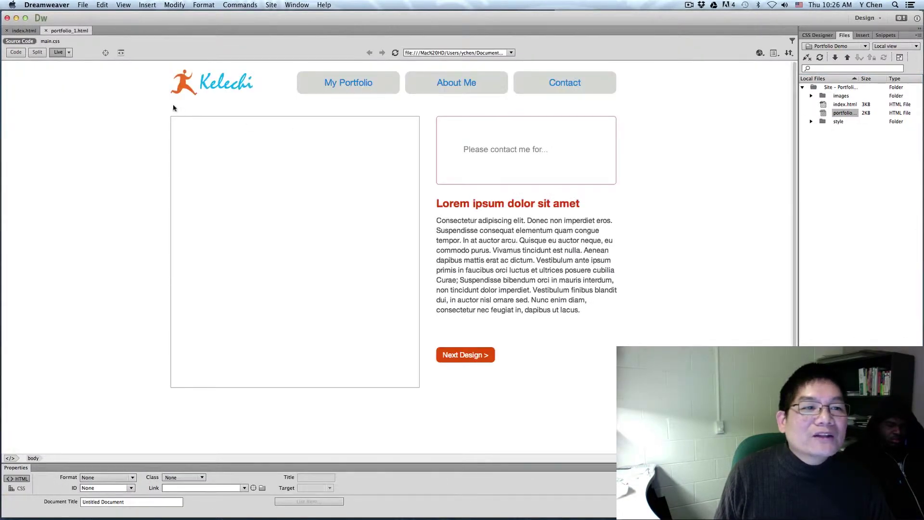
{"action": "left_click", "coordinate": [95, 65]}
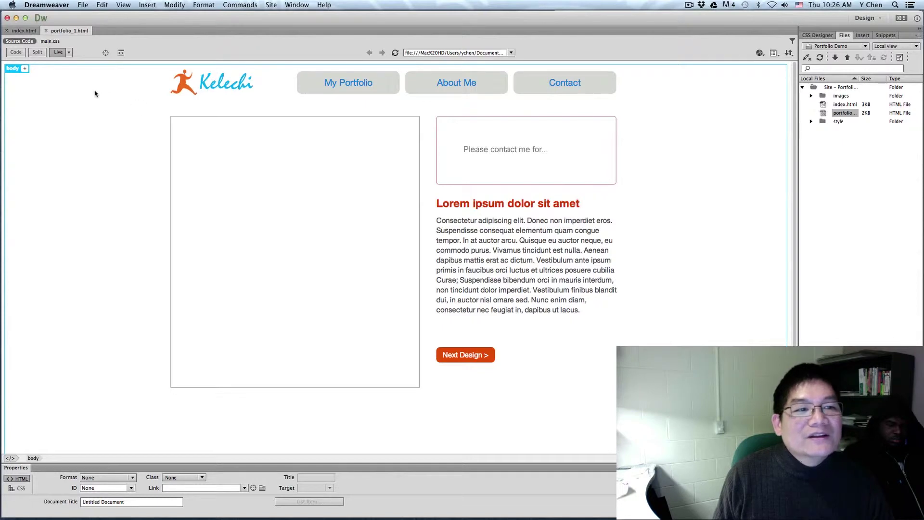
{"action": "left_click", "coordinate": [22, 32]}
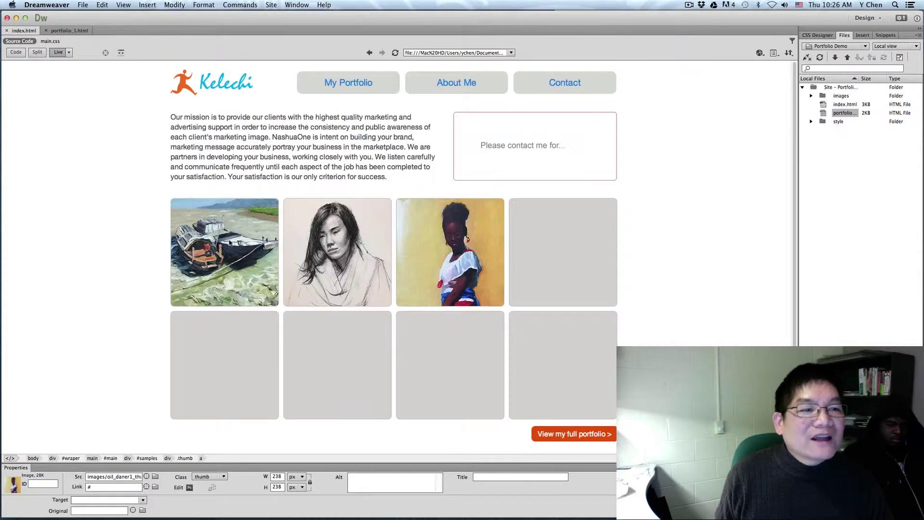
{"action": "left_click", "coordinate": [222, 238]}
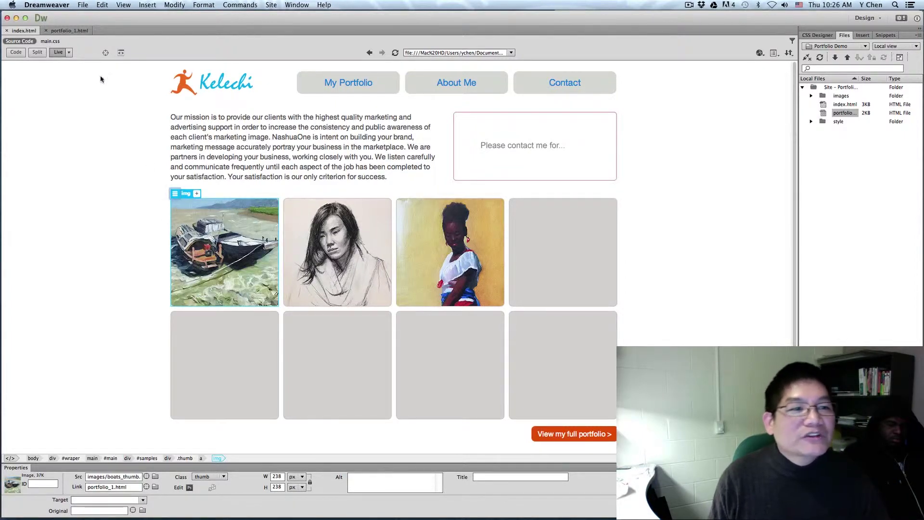
Replace the large placeholder image on portfolio_1.html with images/boats_large.jpg.
{"action": "left_click", "coordinate": [67, 31]}
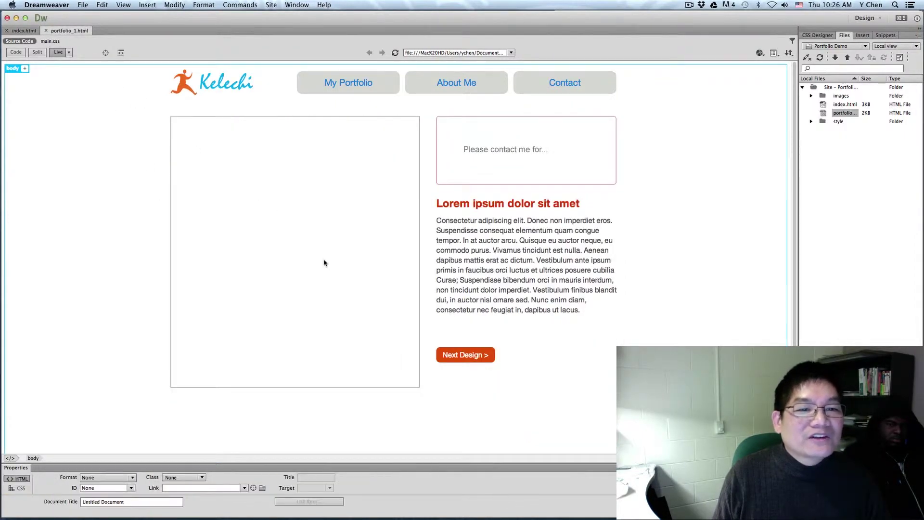
{"action": "left_click", "coordinate": [303, 251]}
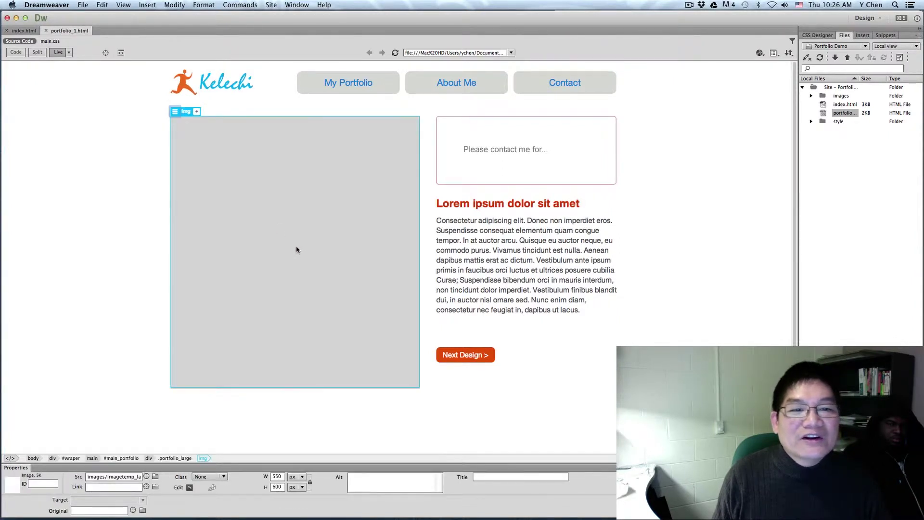
{"action": "left_click", "coordinate": [175, 111]}
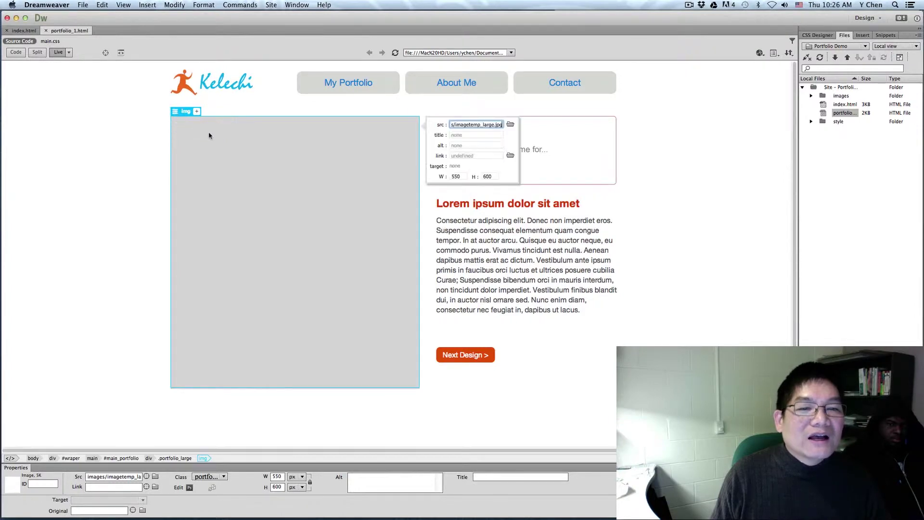
{"action": "left_click", "coordinate": [511, 126]}
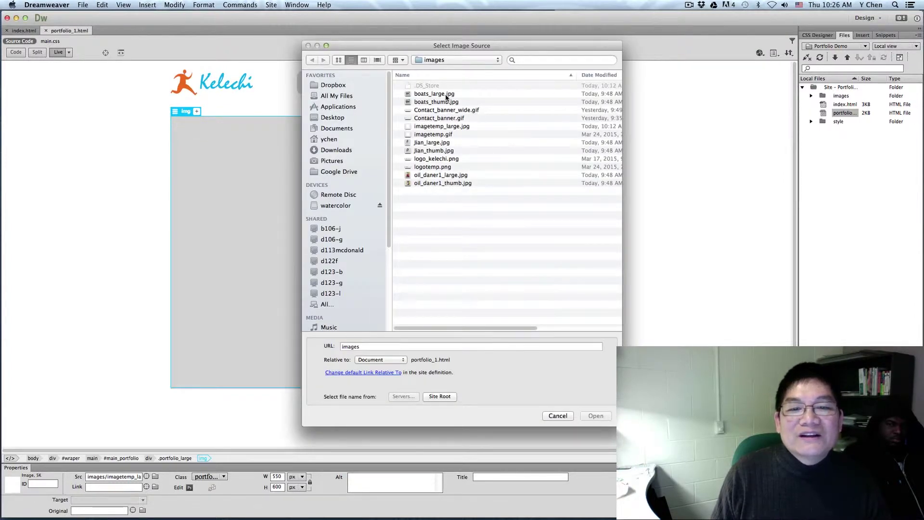
{"action": "left_click", "coordinate": [435, 95]}
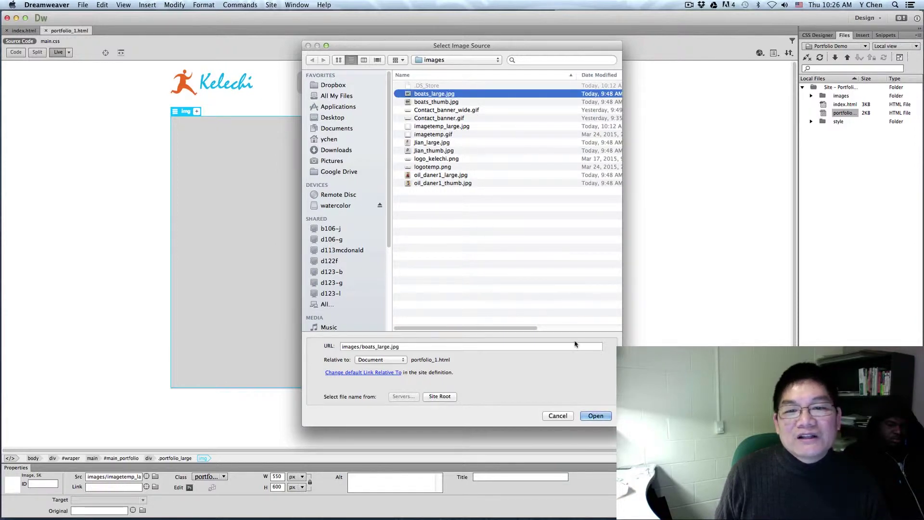
{"action": "left_click", "coordinate": [596, 417]}
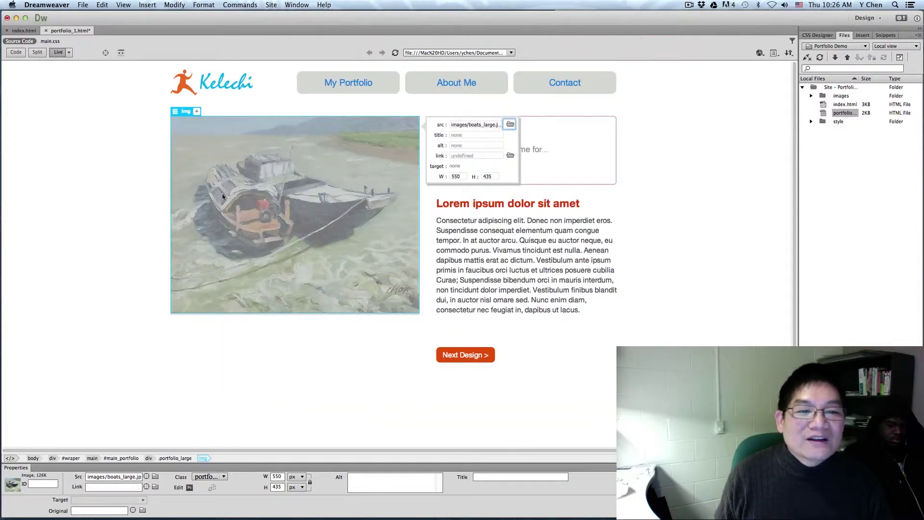
{"action": "left_click", "coordinate": [136, 156]}
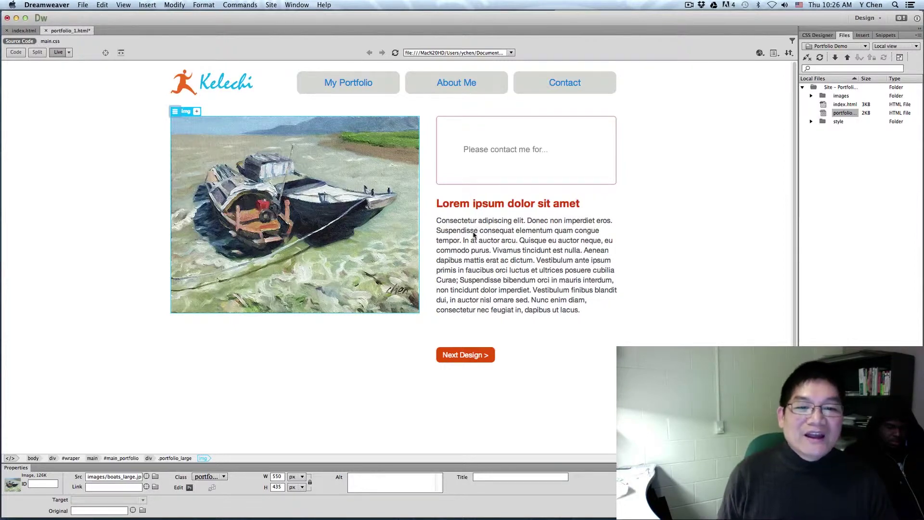
Deselect the large boats image and save portfolio_1.html.
{"action": "left_click", "coordinate": [474, 235]}
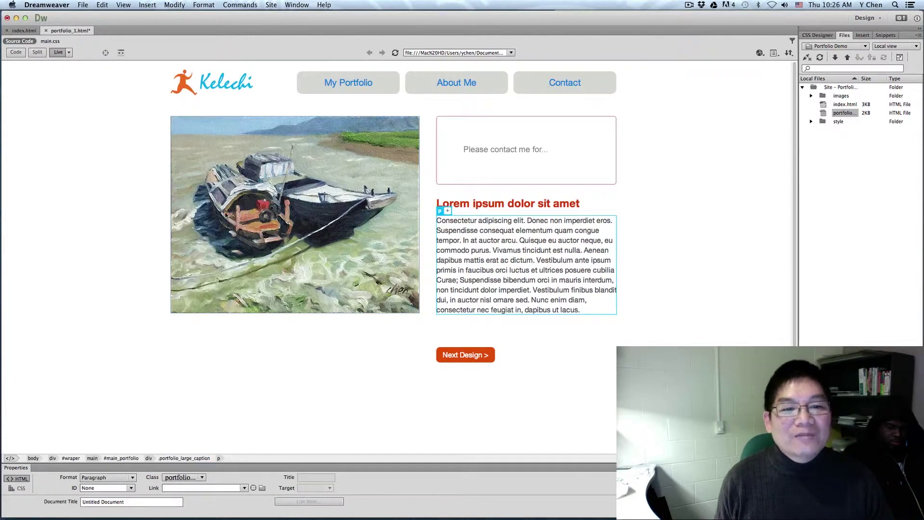
{"action": "left_click", "coordinate": [100, 195]}
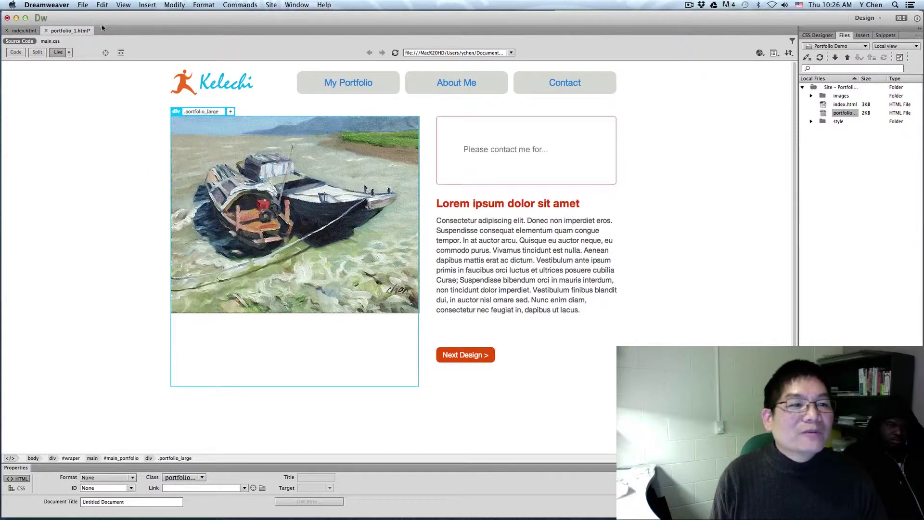
{"action": "left_click", "coordinate": [83, 5]}
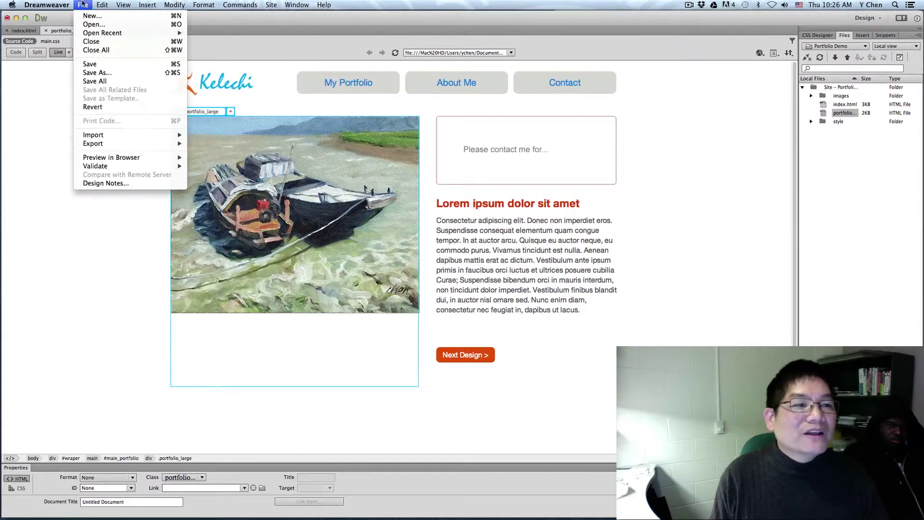
{"action": "left_click", "coordinate": [97, 64]}
Save a copy of portfolio_1.html as portfolio_2.html in the site root folder.
{"action": "left_click", "coordinate": [84, 5]}
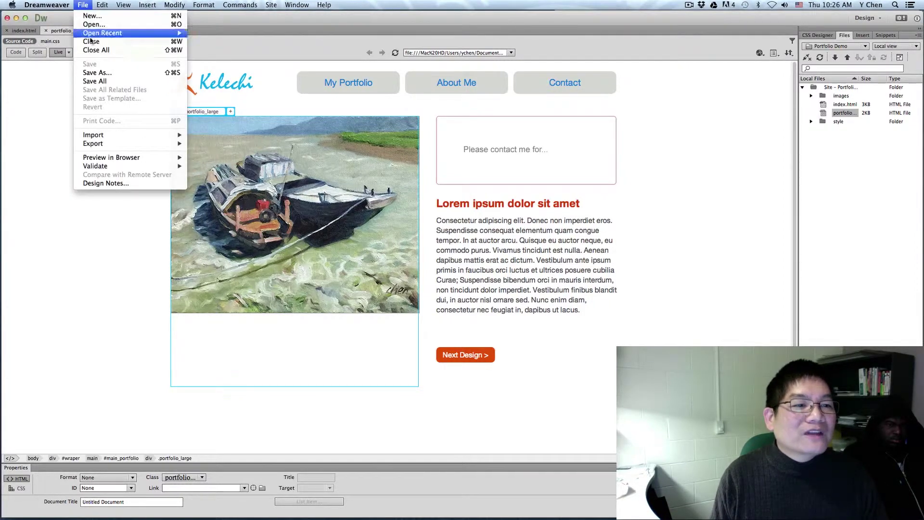
{"action": "left_click", "coordinate": [96, 73]}
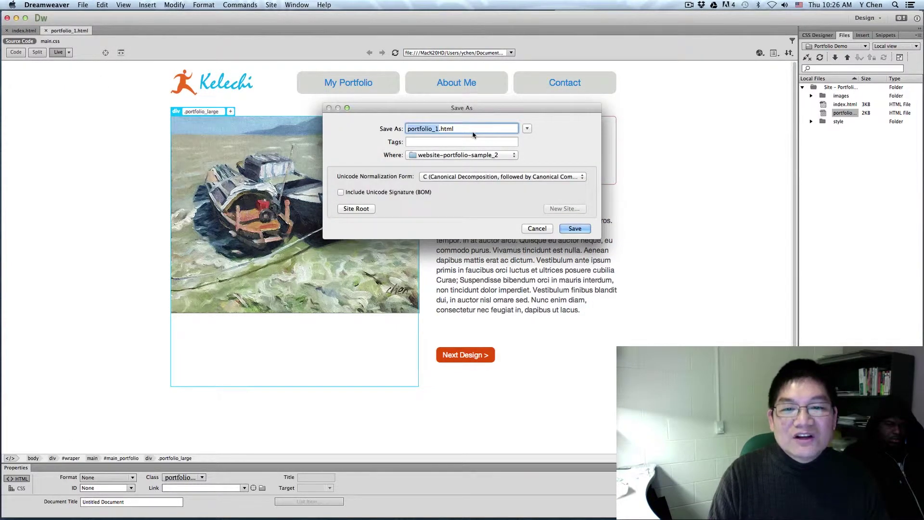
{"action": "key", "text": "Right"}
{"action": "key", "text": "BackSpace"}
{"action": "type", "text": "2"}
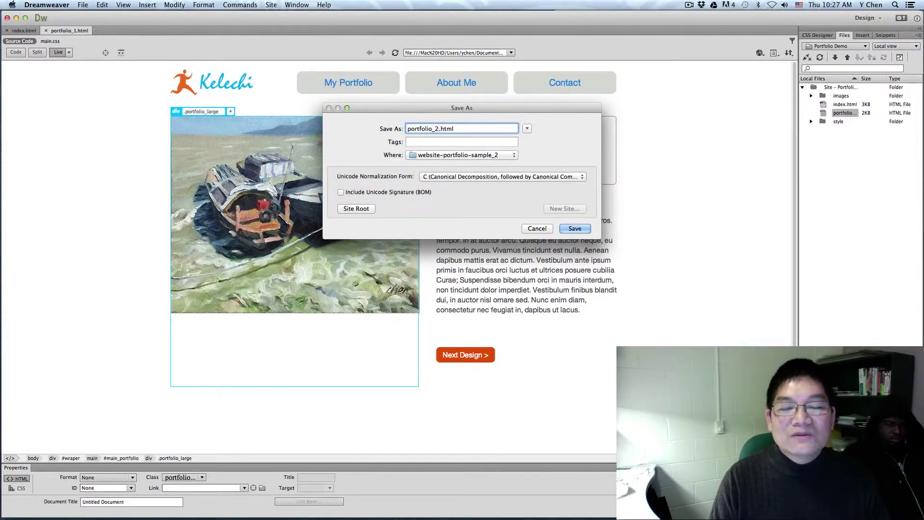
{"action": "left_click", "coordinate": [361, 208]}
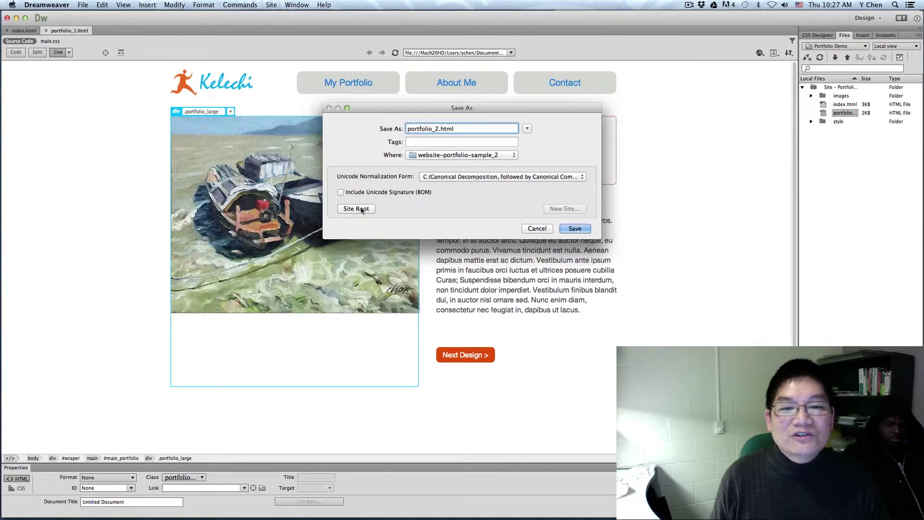
{"action": "left_click", "coordinate": [580, 230]}
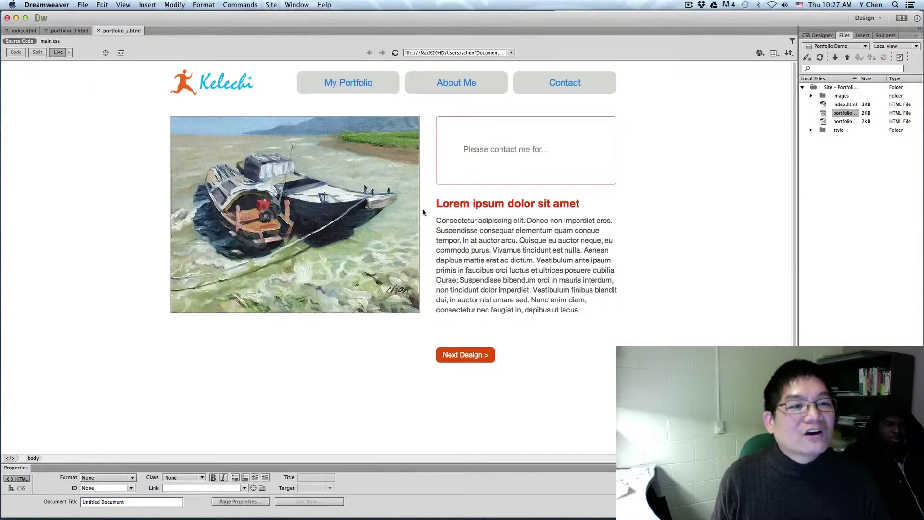
Replace the large boats image on portfolio_2.html with images/Jian_large.jpg and save the page.
{"action": "left_click", "coordinate": [420, 212]}
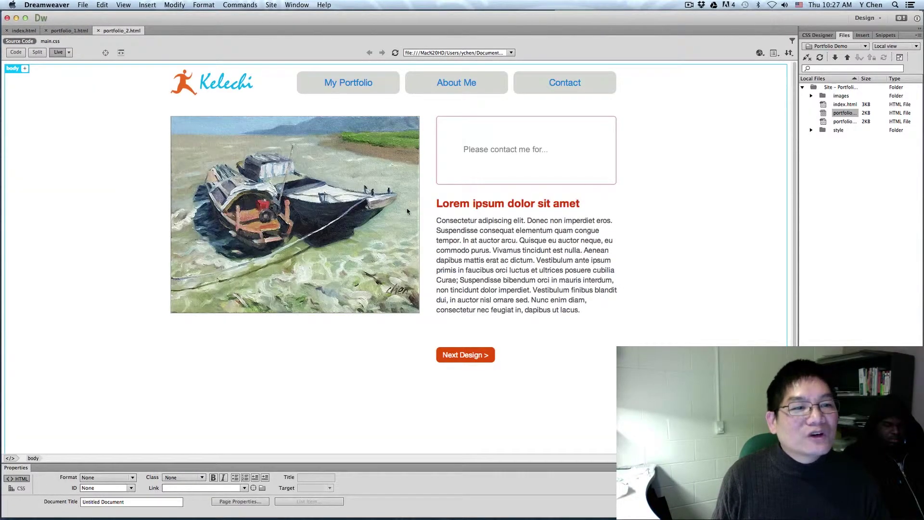
{"action": "left_click", "coordinate": [268, 187]}
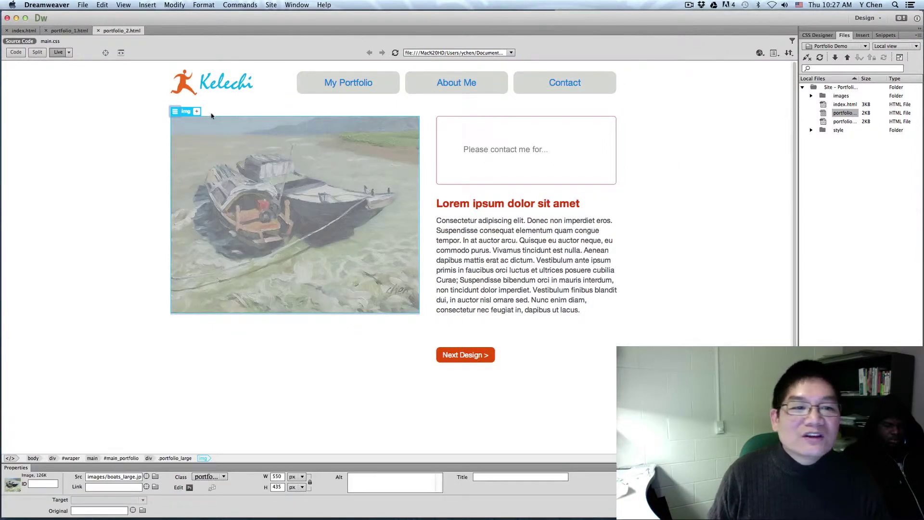
{"action": "left_click", "coordinate": [176, 112]}
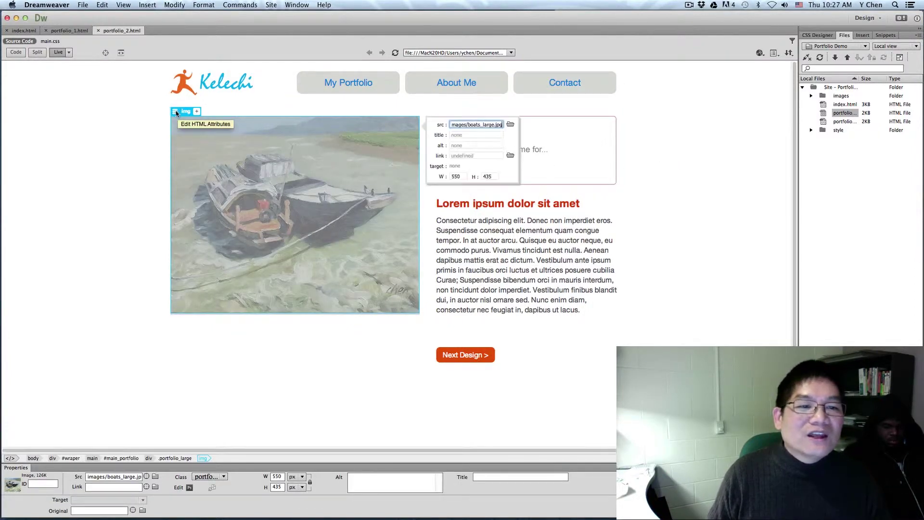
{"action": "left_click", "coordinate": [510, 125]}
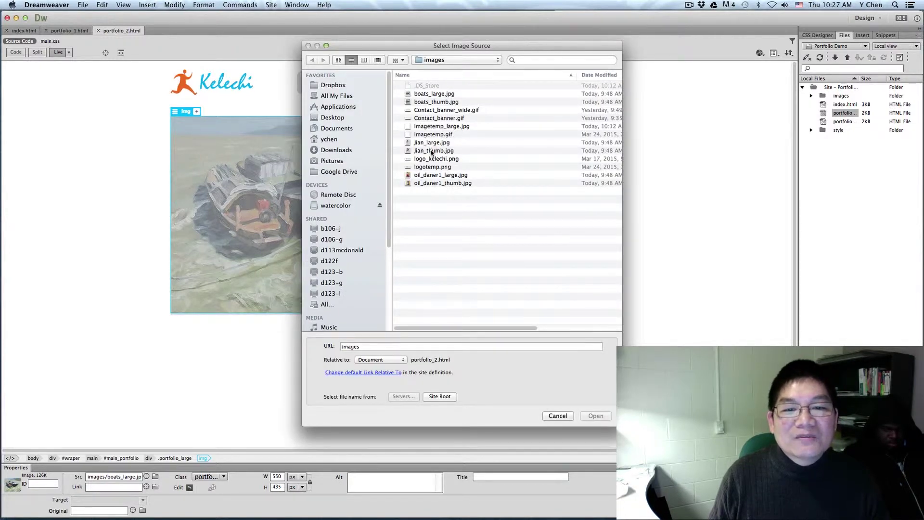
{"action": "left_click", "coordinate": [441, 143]}
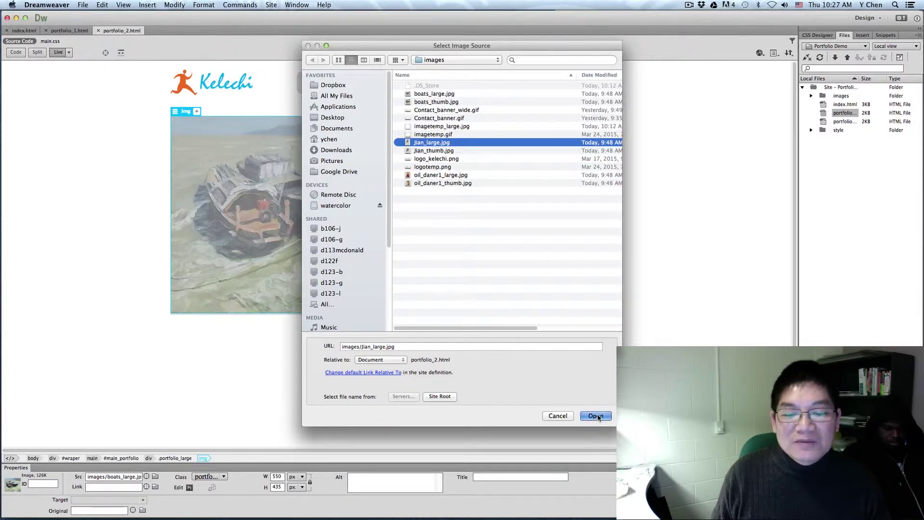
{"action": "left_click", "coordinate": [597, 417]}
{"action": "left_click", "coordinate": [467, 266]}
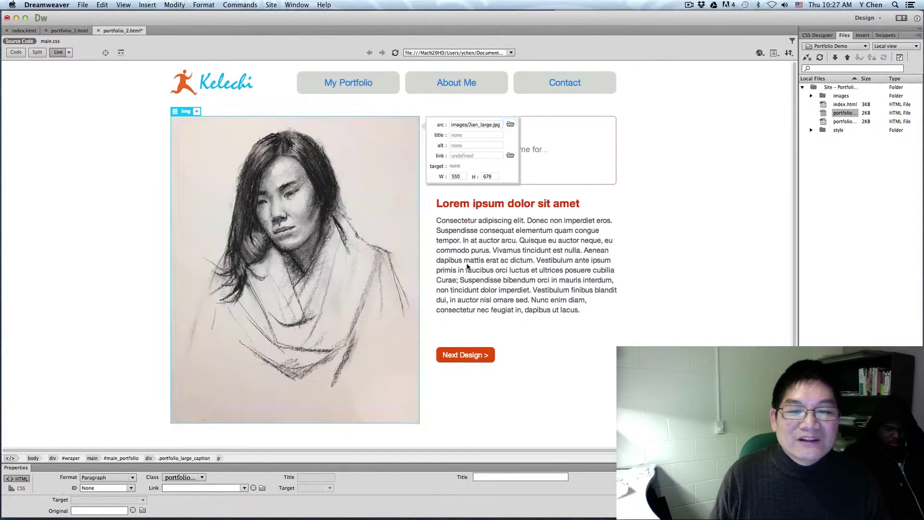
{"action": "left_click", "coordinate": [451, 331]}
{"action": "key", "text": "super+s"}
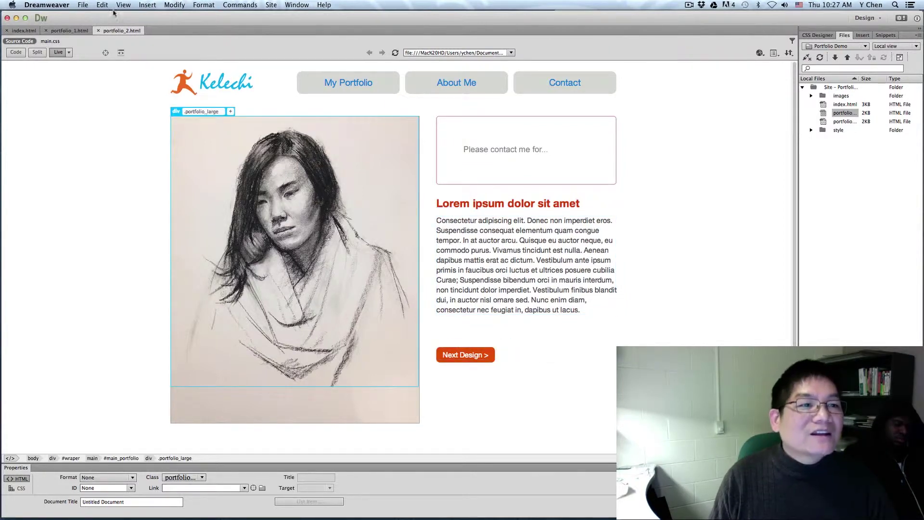
Save a copy of portfolio_2.html as portfolio_3.html in the website-portfolio-sample_2 folder.
{"action": "left_click", "coordinate": [83, 5]}
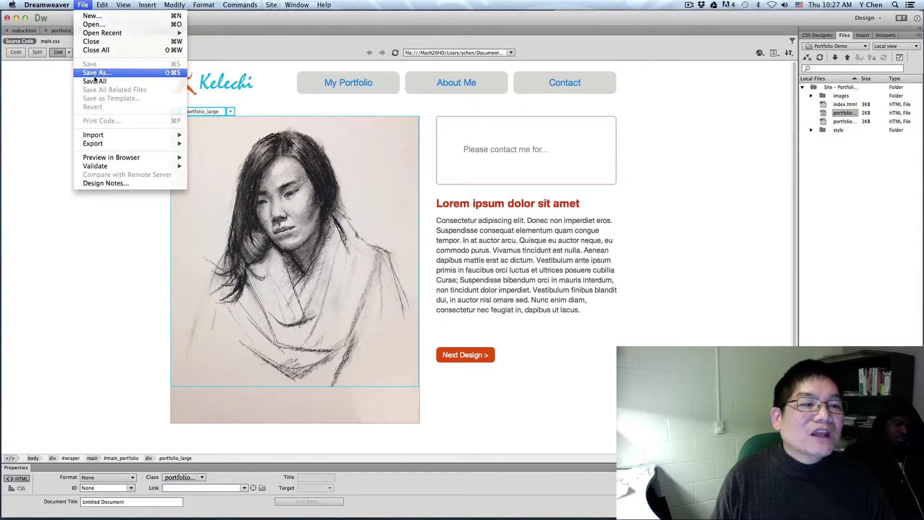
{"action": "left_click", "coordinate": [94, 73]}
{"action": "key", "text": "Right"}
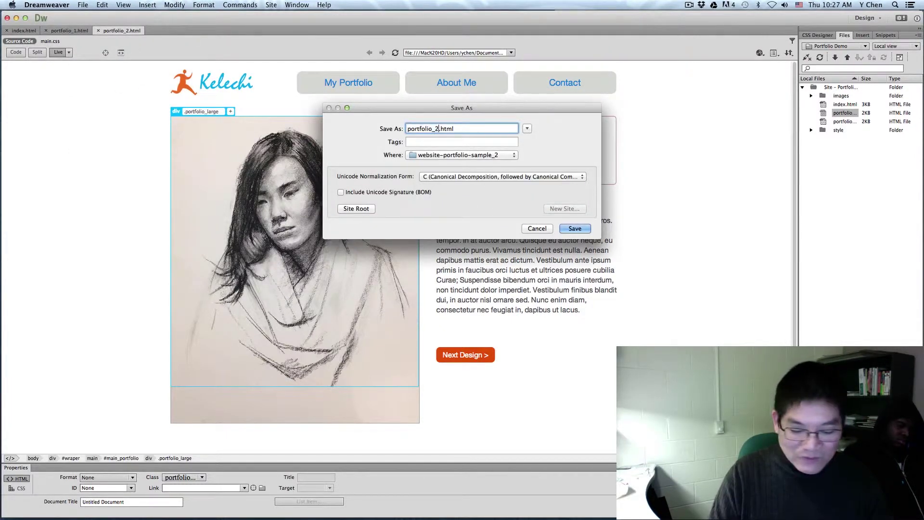
{"action": "key", "text": "BackSpace"}
{"action": "type", "text": "3"}
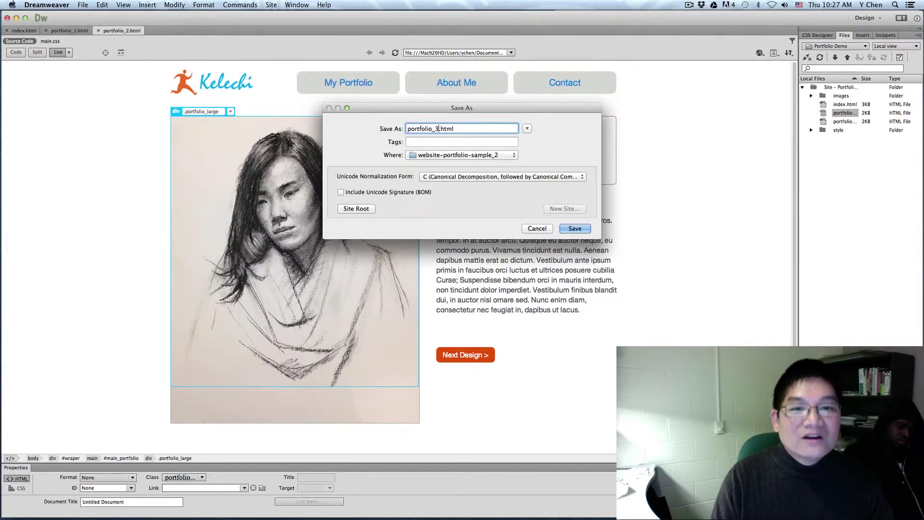
{"action": "left_click", "coordinate": [574, 230]}
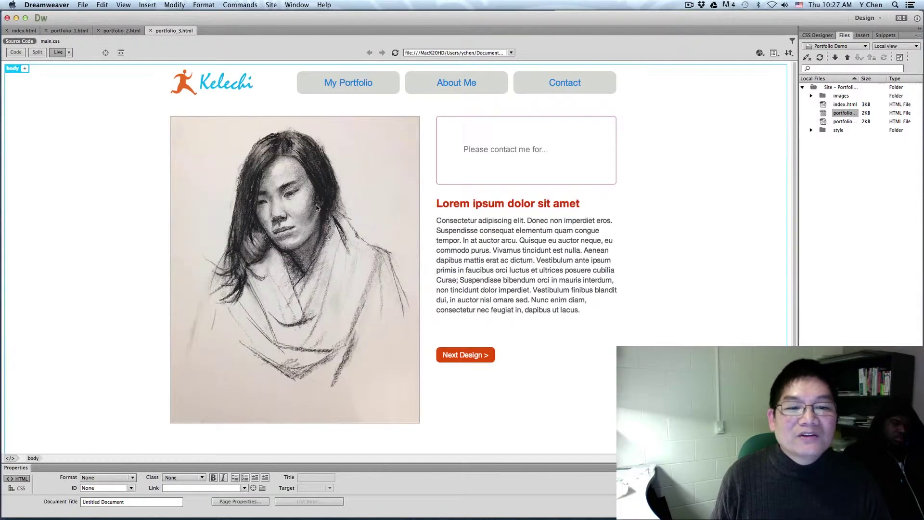
Replace the large portrait image on portfolio_3.html with images/oil_daner1_large.jpg and save the page.
{"action": "left_click", "coordinate": [181, 124]}
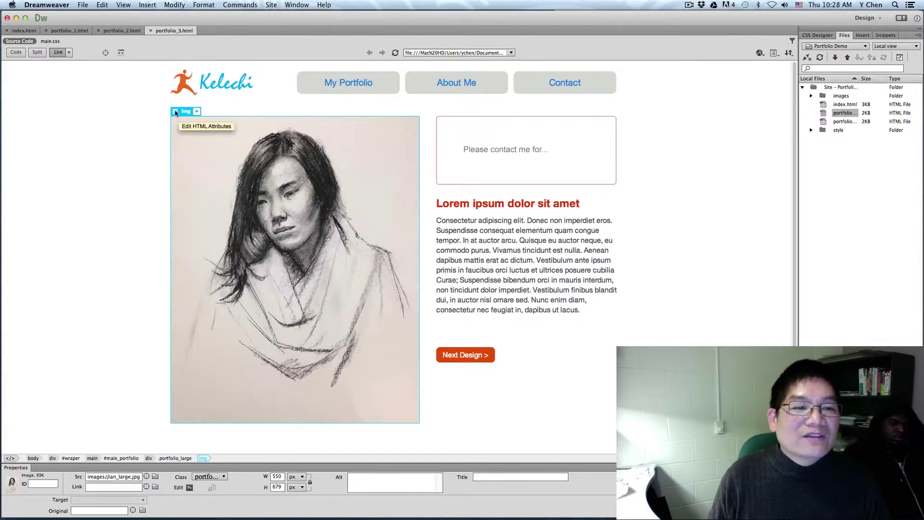
{"action": "left_click", "coordinate": [175, 112]}
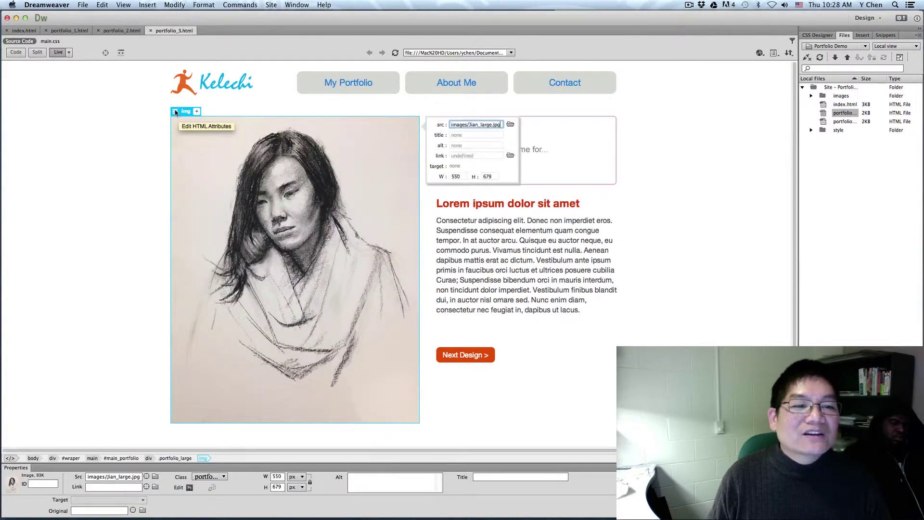
{"action": "left_click", "coordinate": [511, 126]}
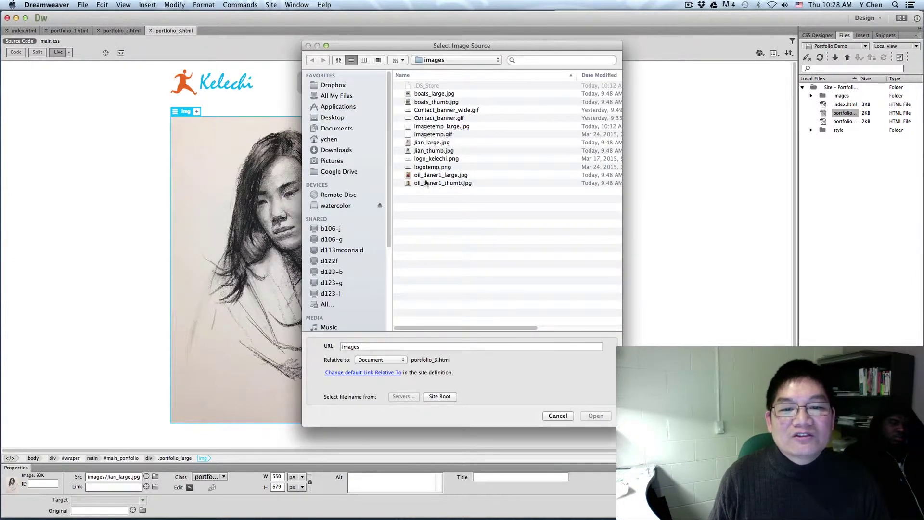
{"action": "left_click", "coordinate": [432, 176]}
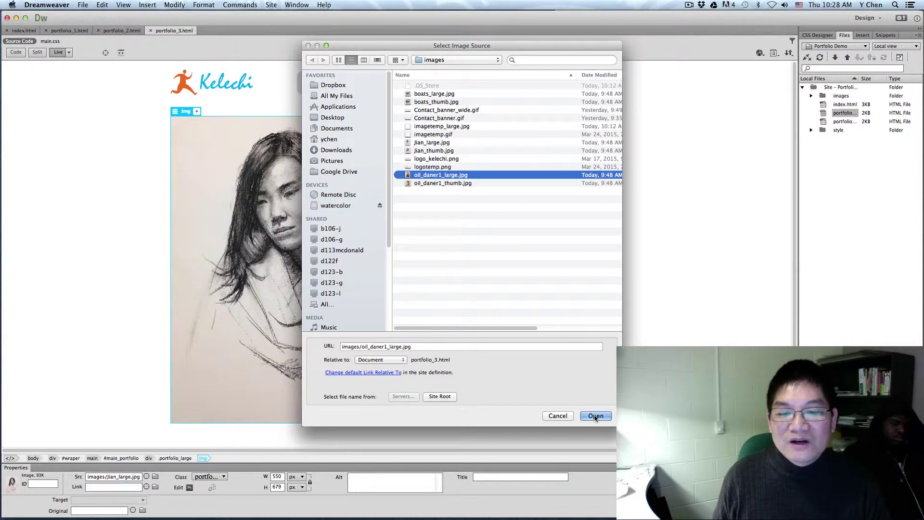
{"action": "left_click", "coordinate": [595, 417]}
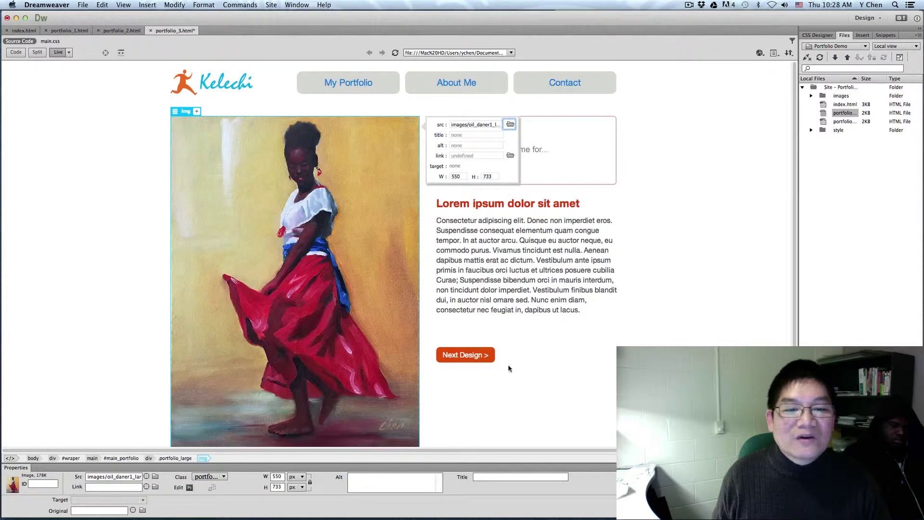
{"action": "scroll", "coordinate": [487, 222], "scroll_direction": "down", "scroll_amount": 2}
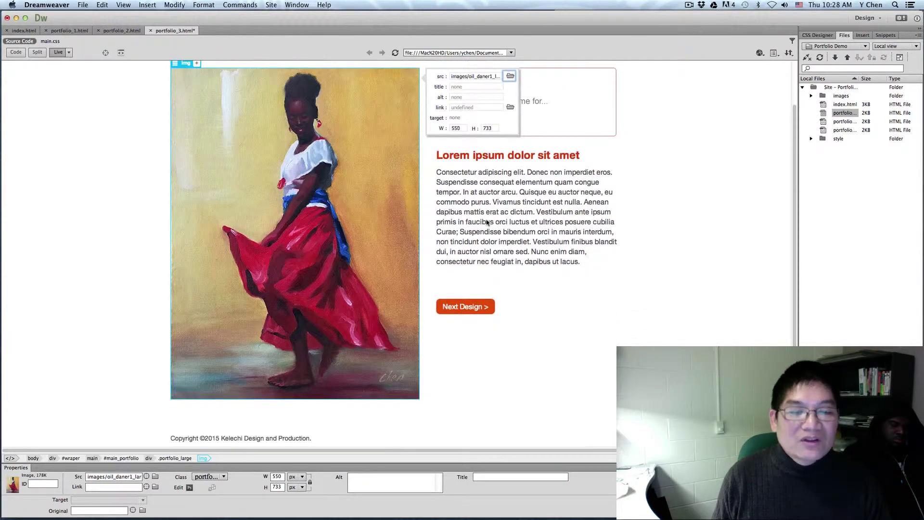
{"action": "scroll", "coordinate": [488, 222], "scroll_direction": "up", "scroll_amount": 2}
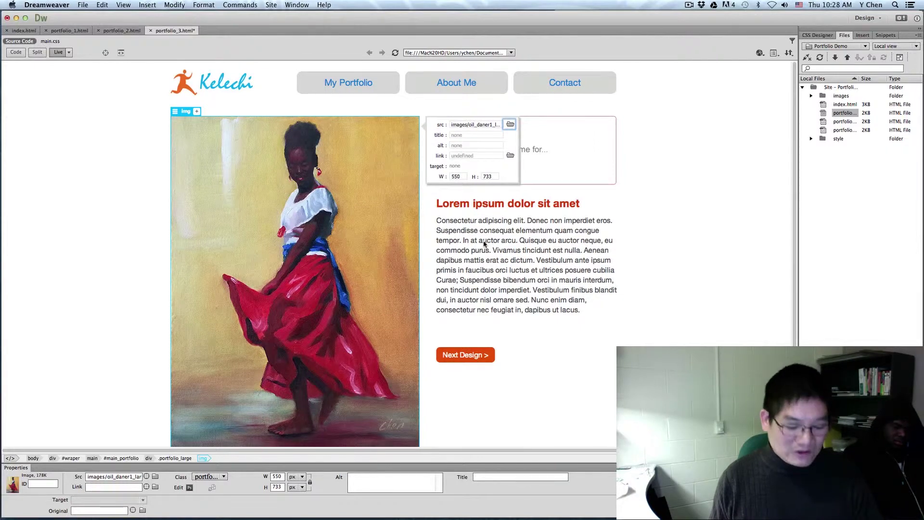
{"action": "key", "text": "super+s"}
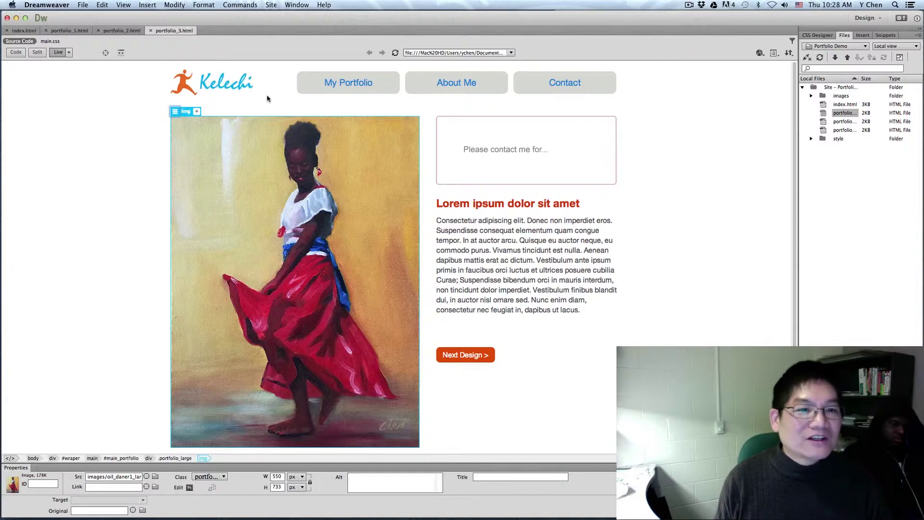
Link the Kelechi logo on portfolio_1.html to index.html and save the page.
{"action": "left_click", "coordinate": [21, 30]}
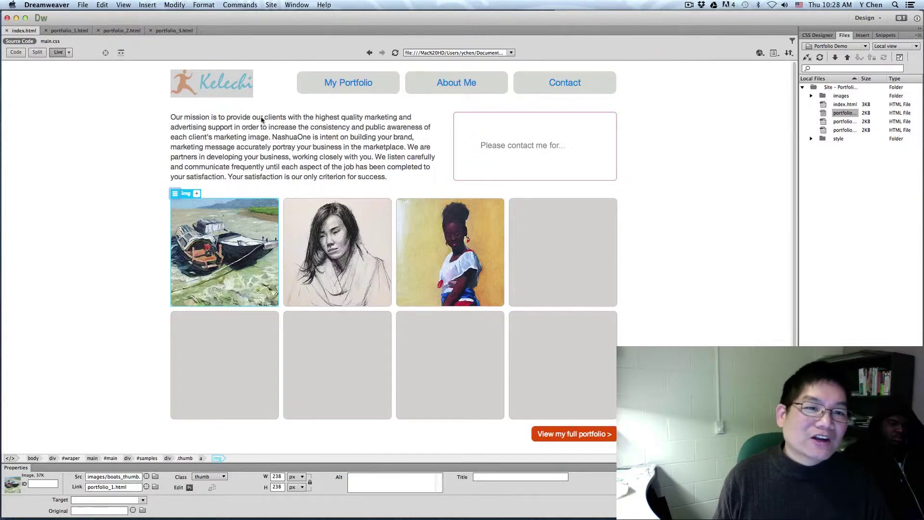
{"action": "left_click", "coordinate": [71, 31]}
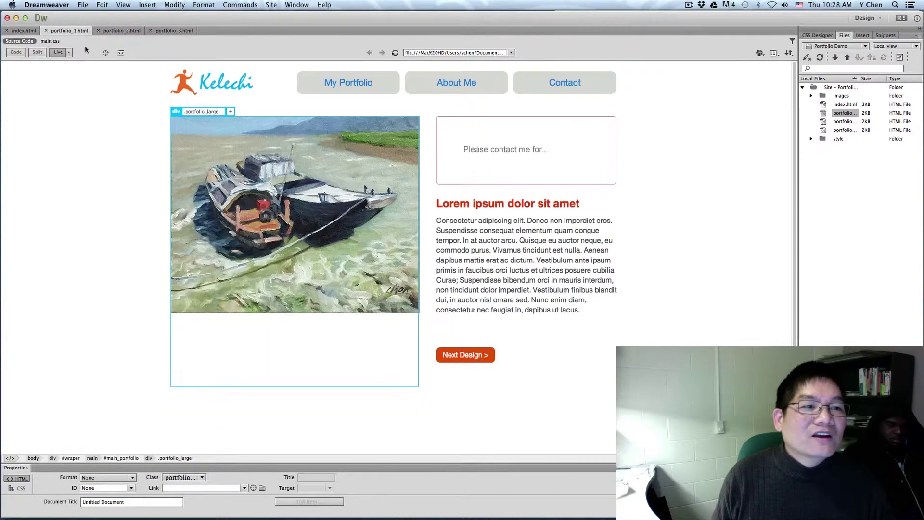
{"action": "left_click", "coordinate": [205, 80]}
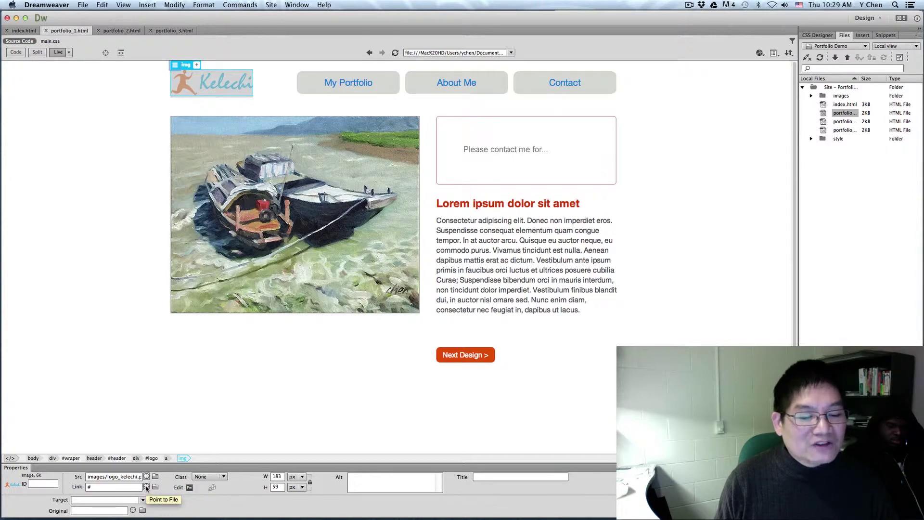
{"action": "left_click_drag", "start_coordinate": [145, 485], "coordinate": [823, 105]}
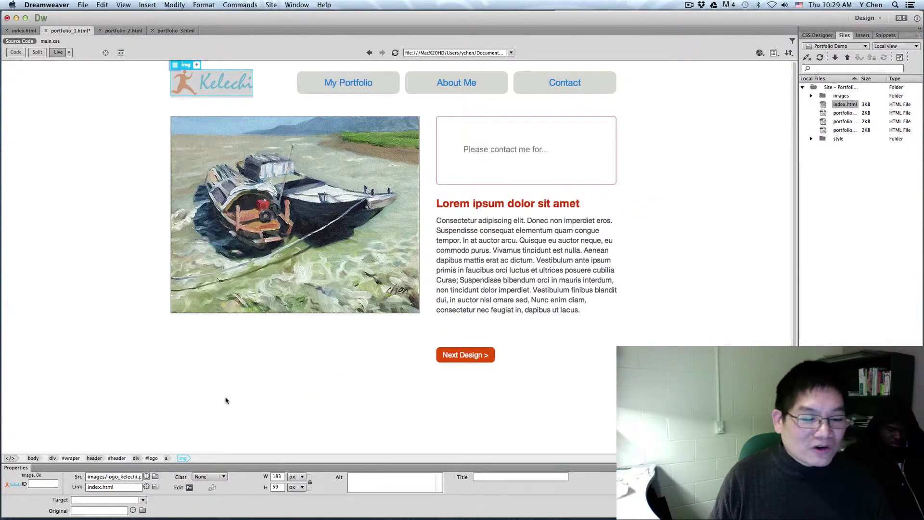
{"action": "key", "text": "super+s"}
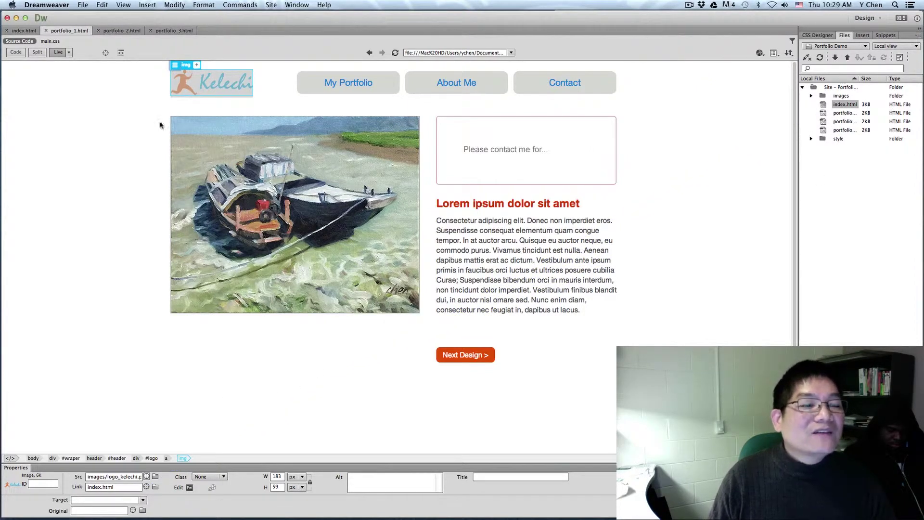
Link the Kelechi logo on portfolio_2.html to index.html and save the page.
{"action": "left_click", "coordinate": [122, 30]}
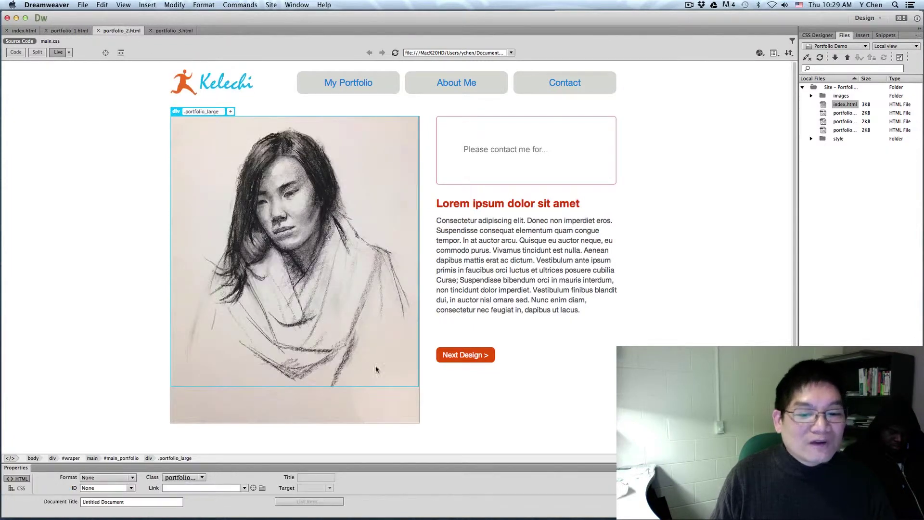
{"action": "left_click", "coordinate": [196, 80]}
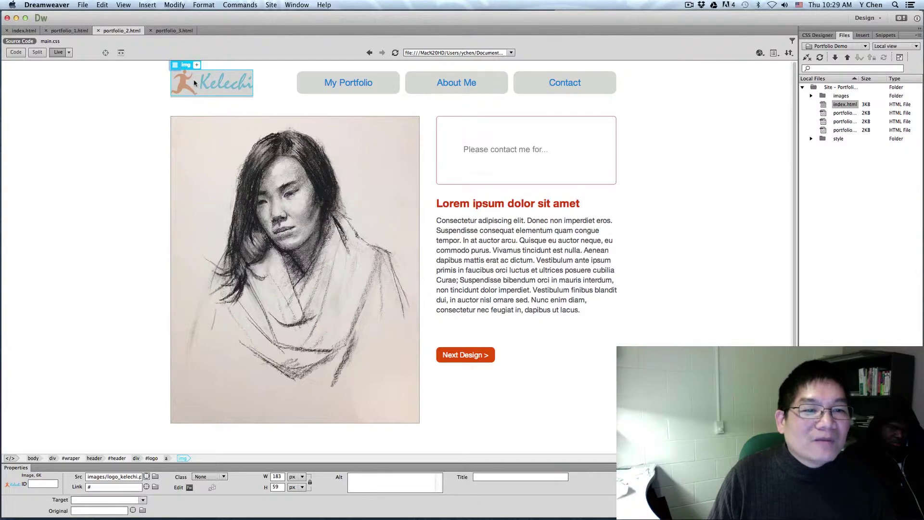
{"action": "left_click", "coordinate": [156, 487]}
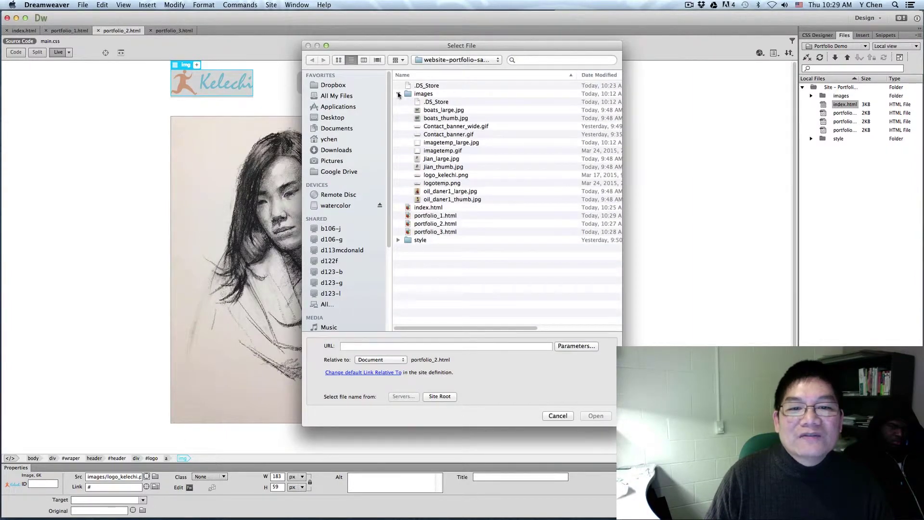
{"action": "left_click", "coordinate": [398, 93]}
{"action": "left_click", "coordinate": [430, 102]}
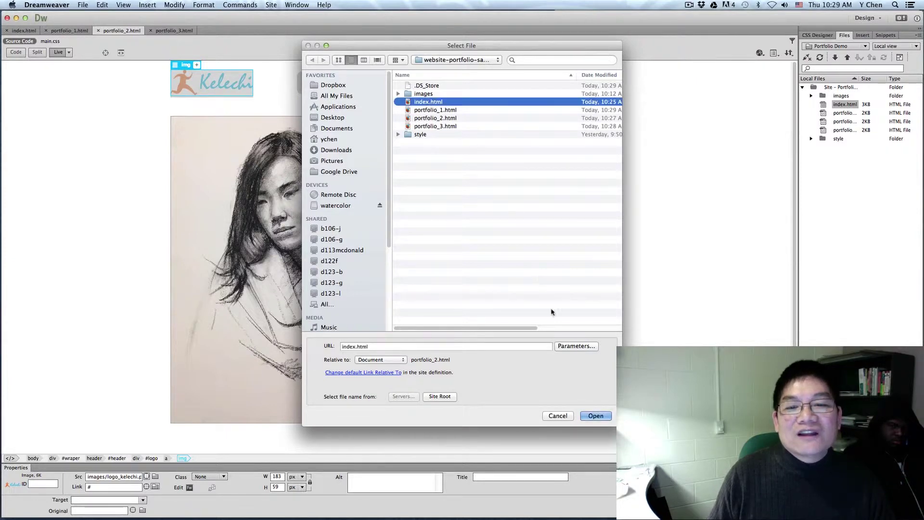
{"action": "left_click", "coordinate": [596, 416]}
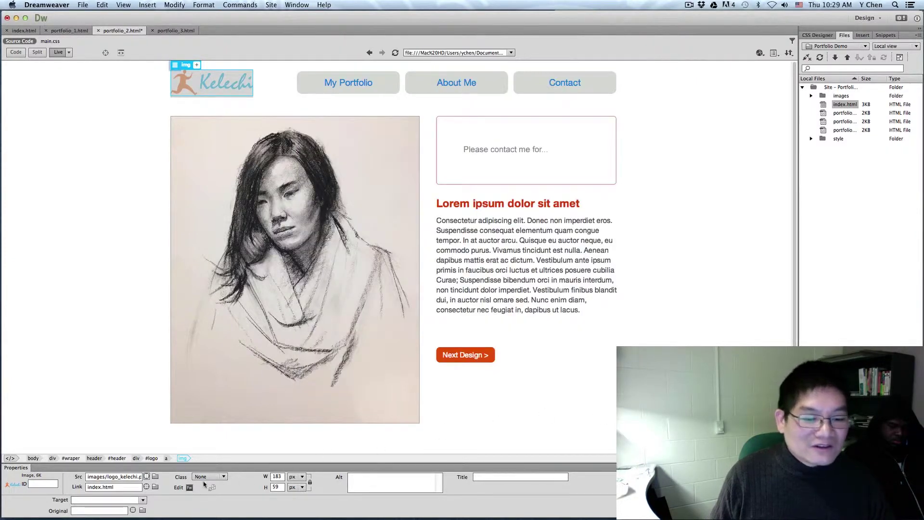
{"action": "key", "text": "ctrl+s"}
Link the large dancer image on portfolio_3.html to index.html and save the page.
{"action": "left_click", "coordinate": [175, 32]}
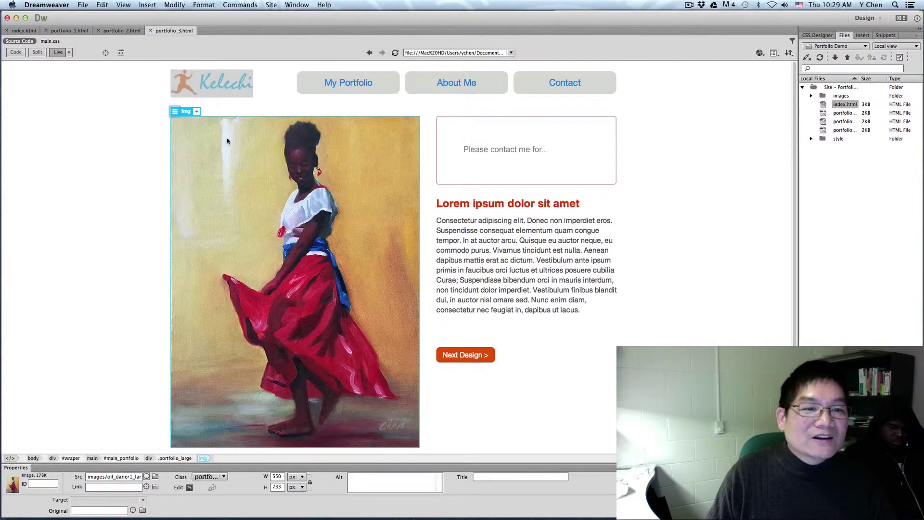
{"action": "left_click", "coordinate": [155, 487]}
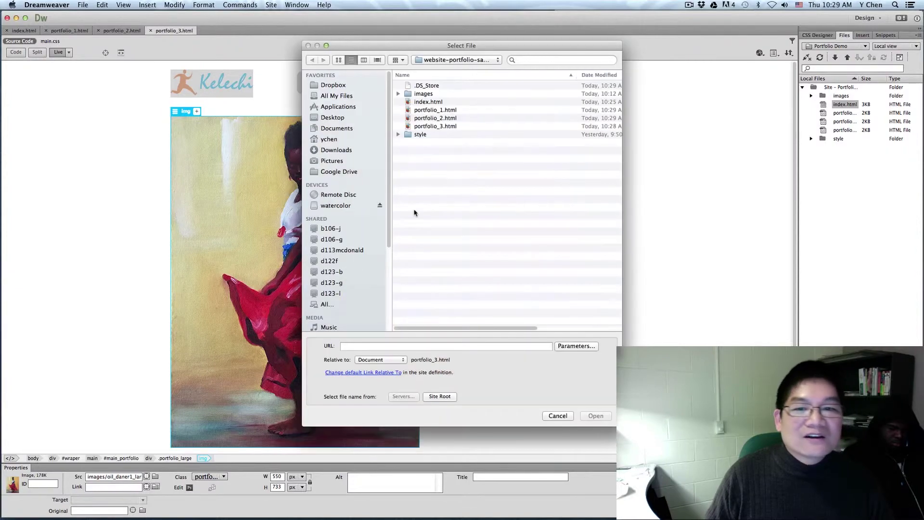
{"action": "double_click", "coordinate": [436, 102]}
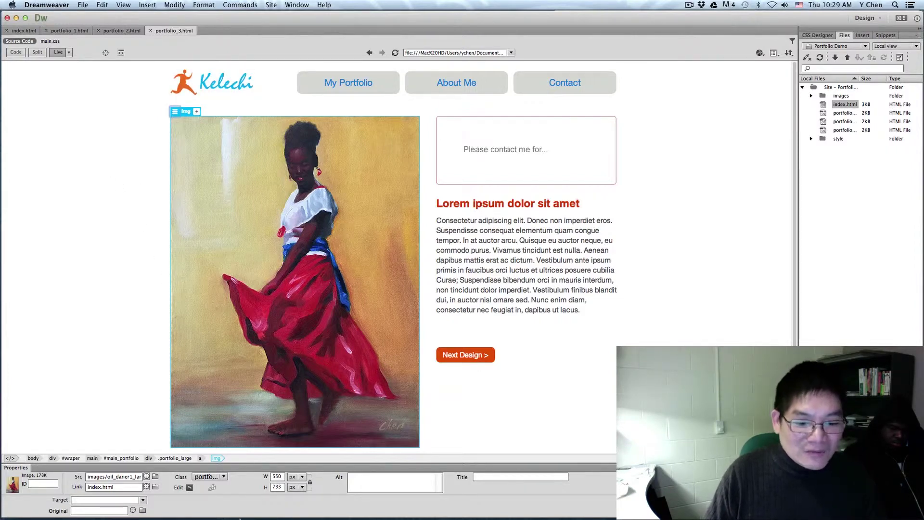
Switch to Firefox and open index.html from the website-portfolio-sample_2 folder in Documents.
{"action": "mouse_move", "coordinate": [240, 518]}
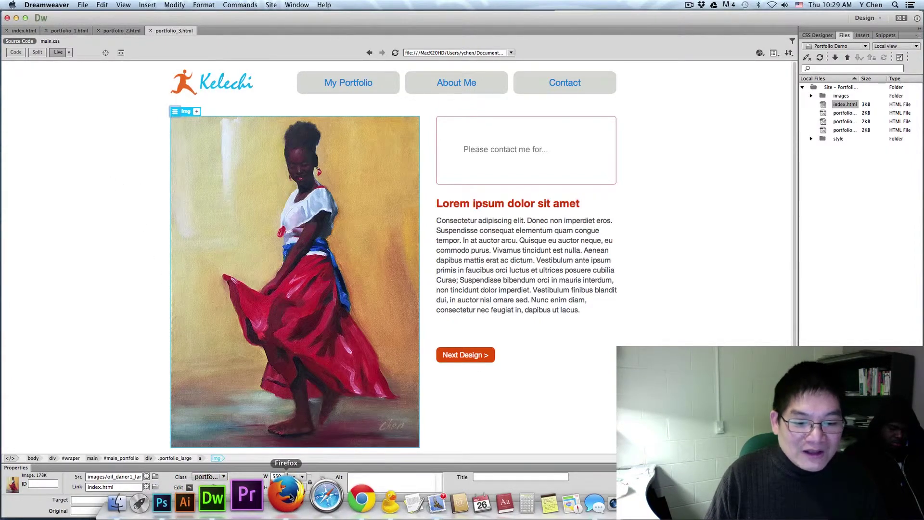
{"action": "left_click", "coordinate": [289, 496]}
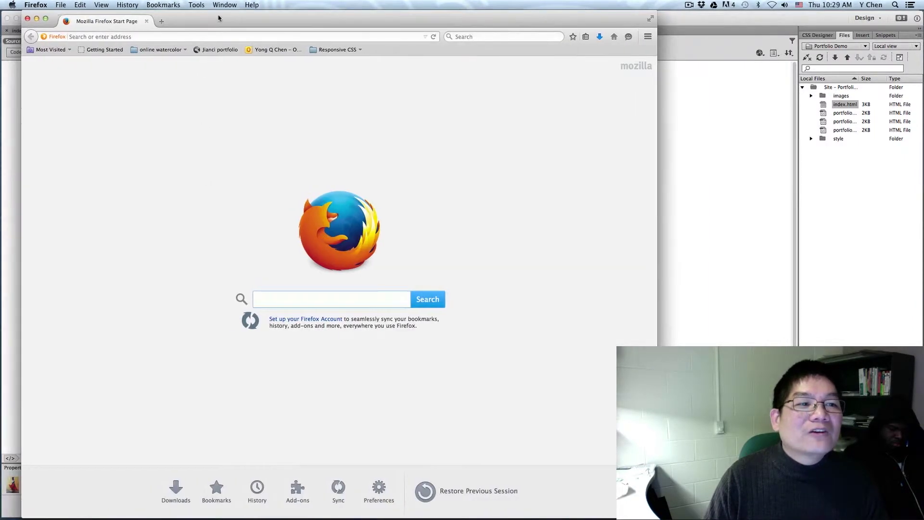
{"action": "left_click", "coordinate": [182, 36]}
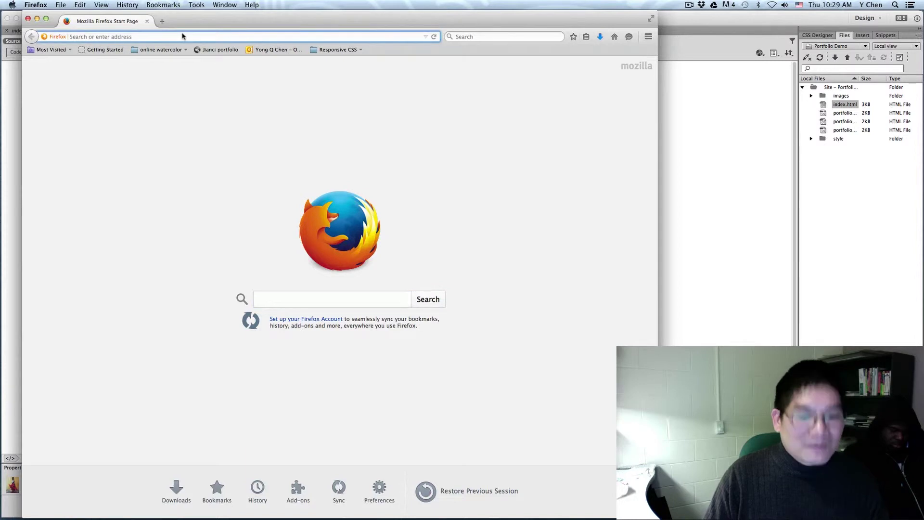
{"action": "key", "text": "super+o"}
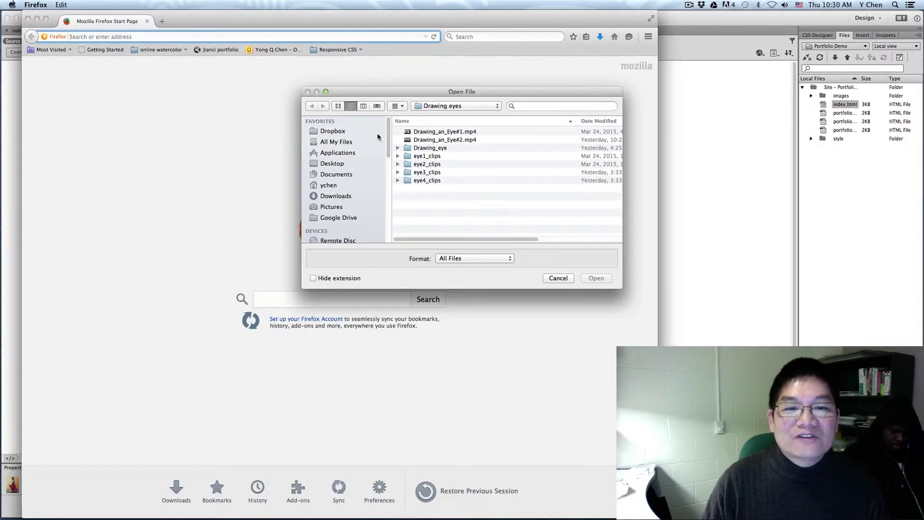
{"action": "left_click", "coordinate": [340, 176]}
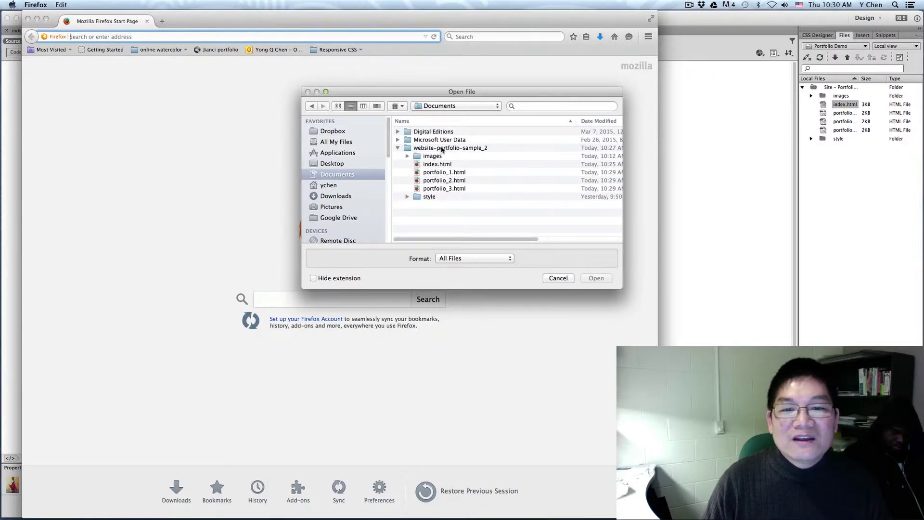
{"action": "double_click", "coordinate": [441, 148]}
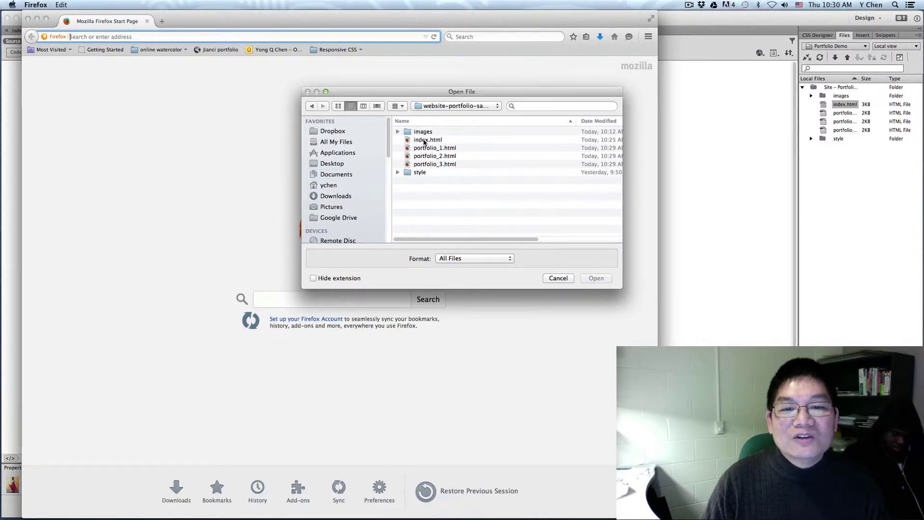
{"action": "left_click", "coordinate": [425, 140]}
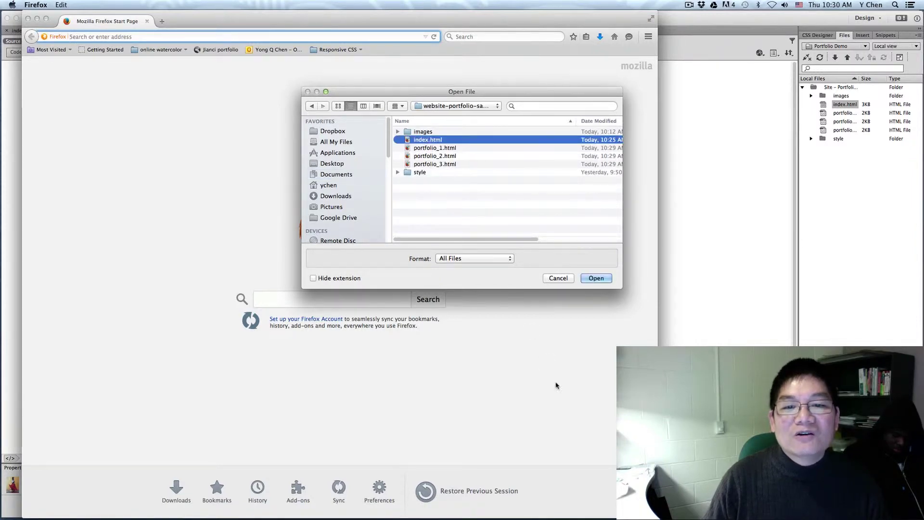
{"action": "left_click", "coordinate": [597, 278]}
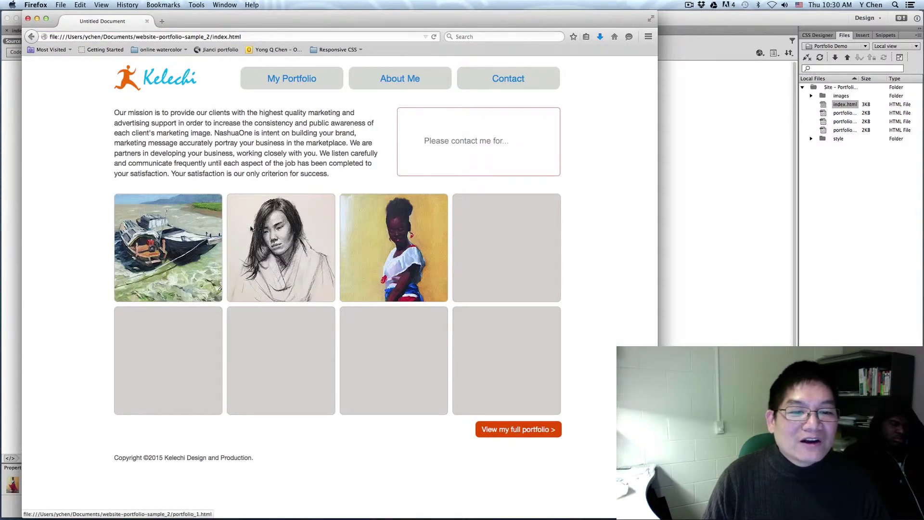
Test the portrait thumbnail's link on index.html and inspect the file name at the end of the page address.
{"action": "left_click", "coordinate": [293, 225]}
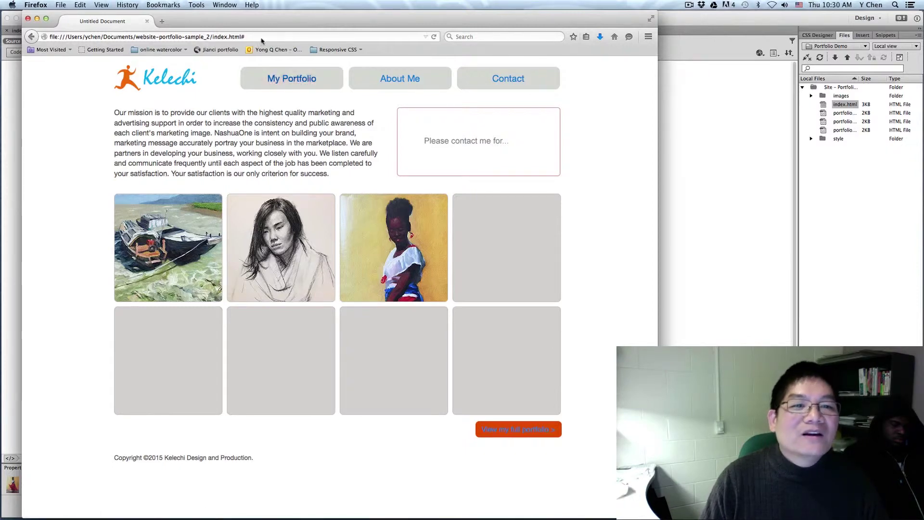
{"action": "left_click", "coordinate": [245, 37]}
{"action": "left_click", "coordinate": [247, 38]}
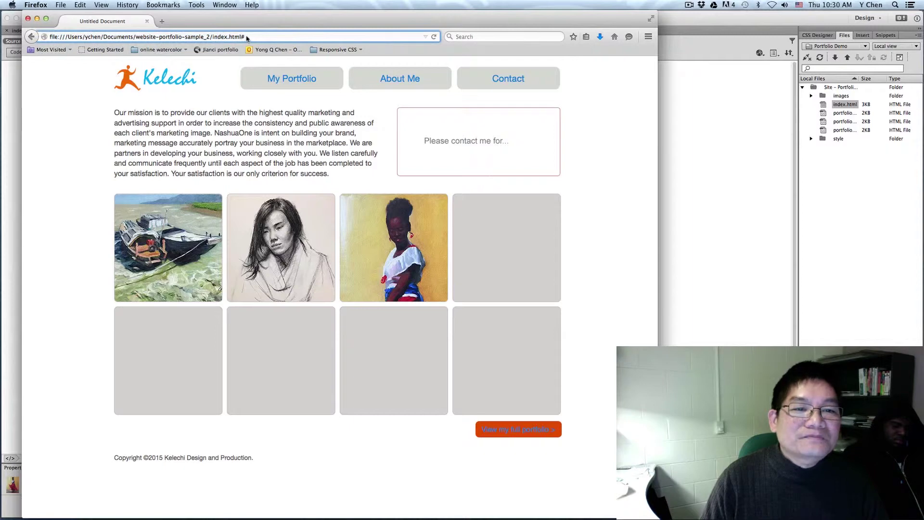
{"action": "key", "text": "BackSpace"}
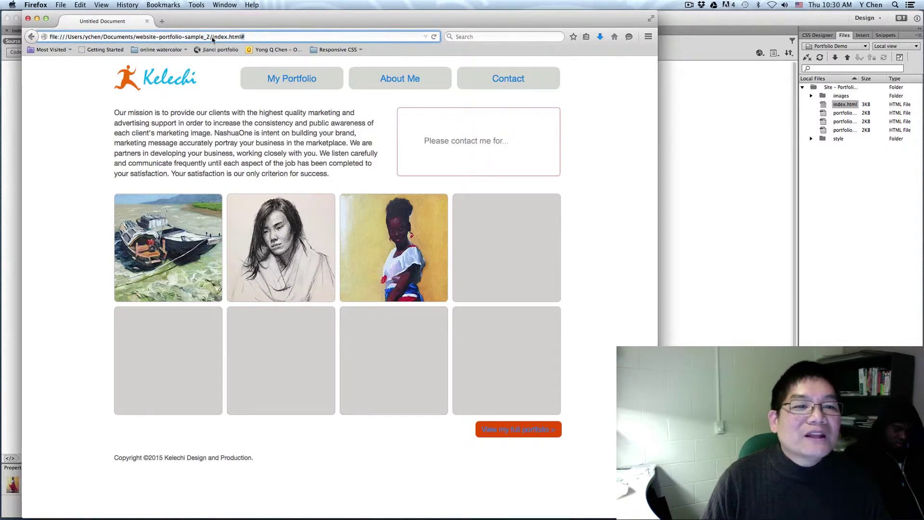
{"action": "left_click_drag", "start_coordinate": [213, 39], "coordinate": [242, 41]}
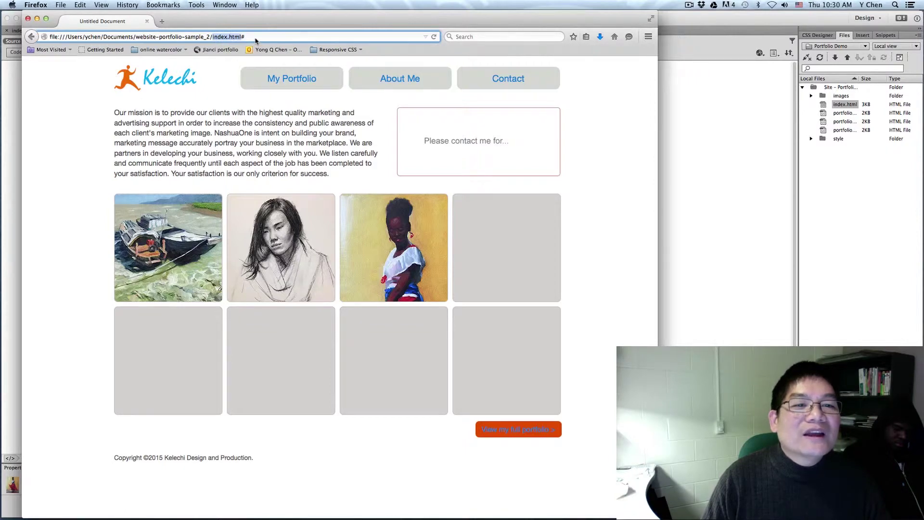
{"action": "left_click", "coordinate": [255, 40]}
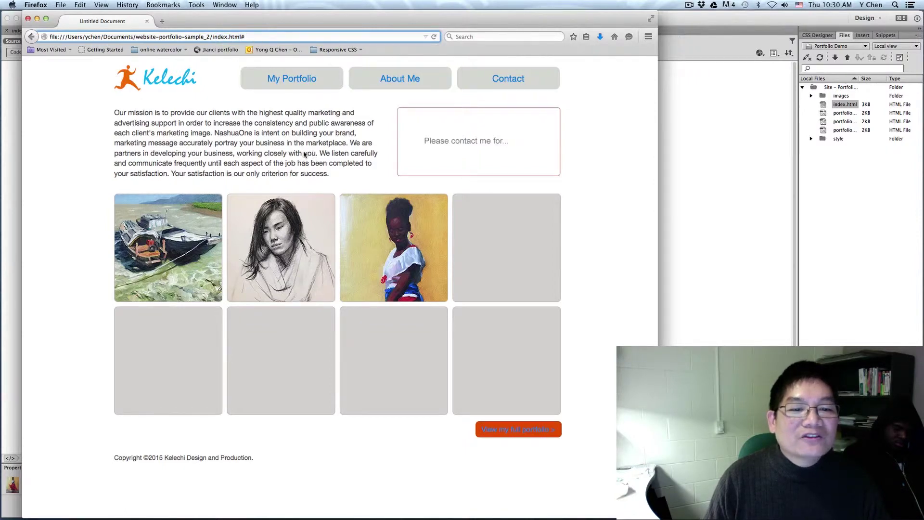
Switch back to Dreamweaver, link the portrait thumbnail on index.html to portfolio_2.html, and save the page.
{"action": "left_click", "coordinate": [157, 139]}
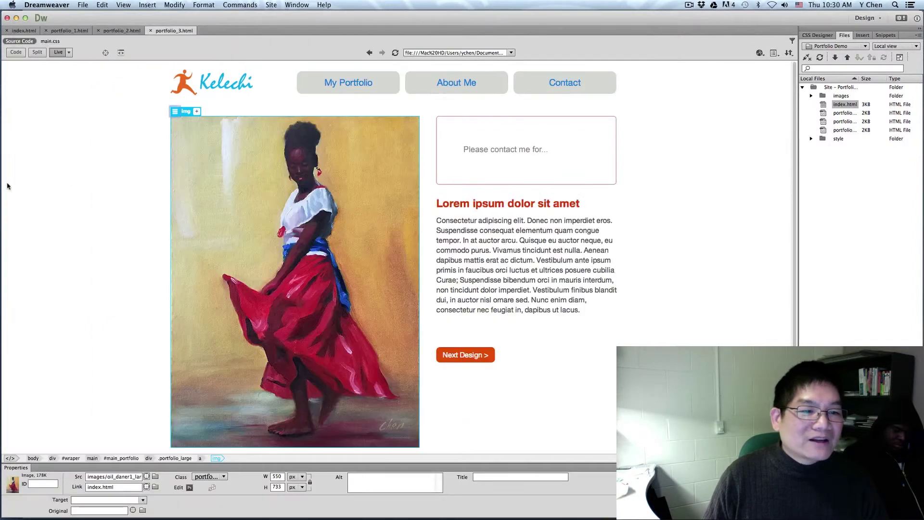
{"action": "left_click", "coordinate": [8, 186]}
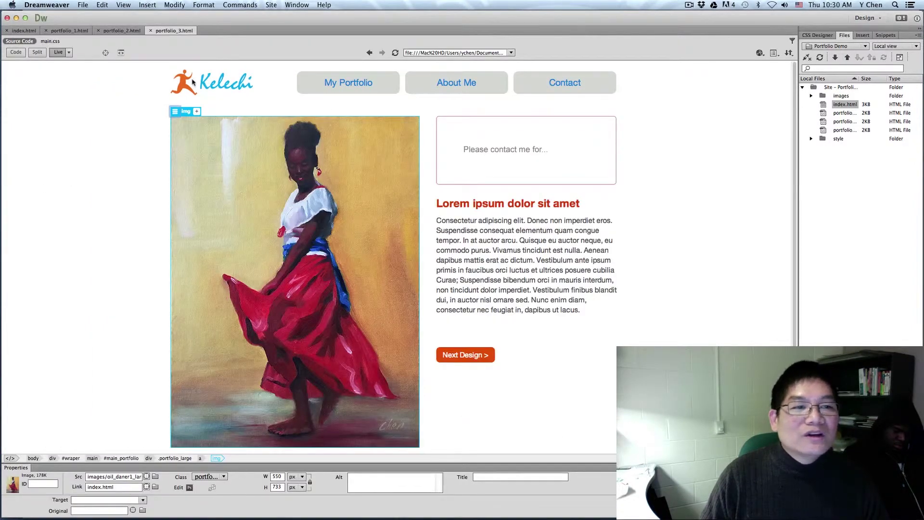
{"action": "left_click", "coordinate": [118, 30]}
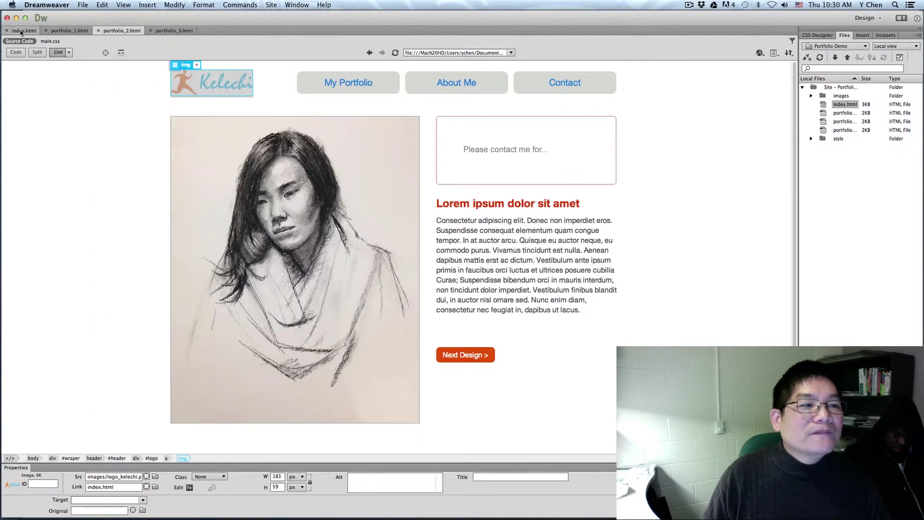
{"action": "left_click", "coordinate": [24, 30]}
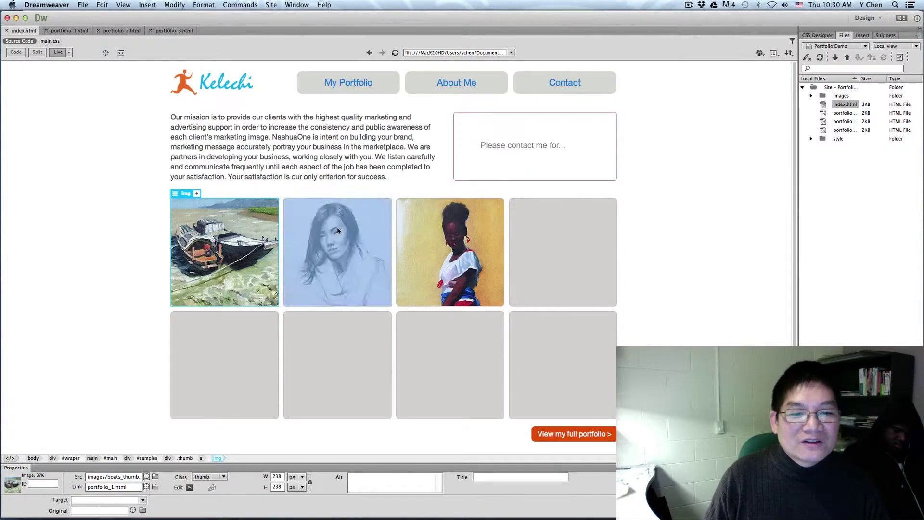
{"action": "left_click", "coordinate": [295, 225]}
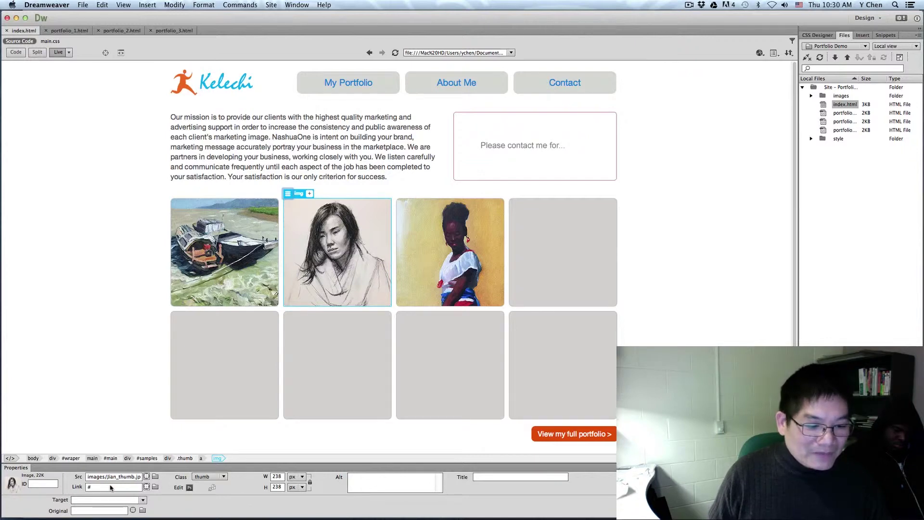
{"action": "left_click", "coordinate": [91, 488]}
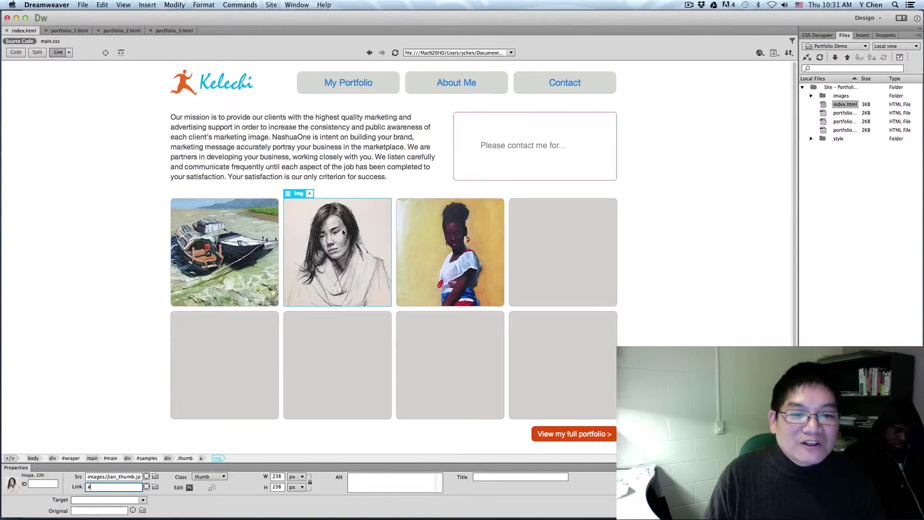
{"action": "left_click", "coordinate": [155, 487]}
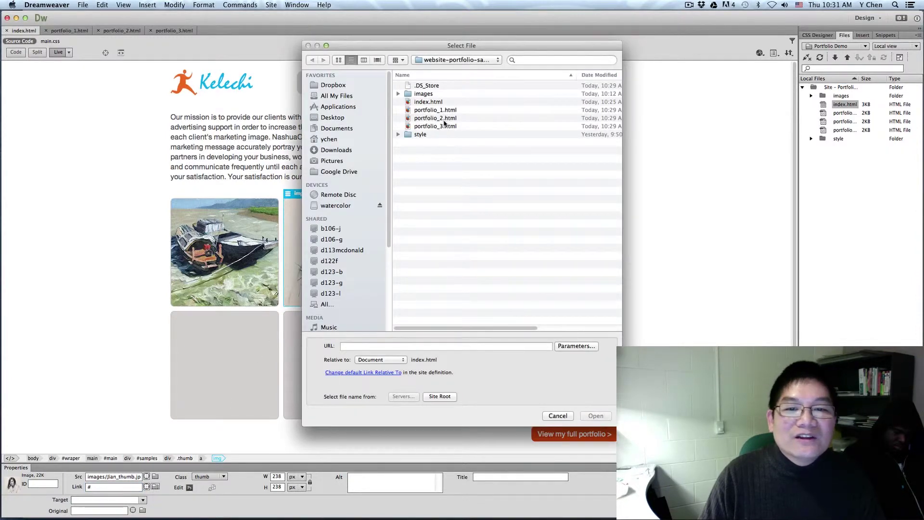
{"action": "left_click", "coordinate": [444, 120]}
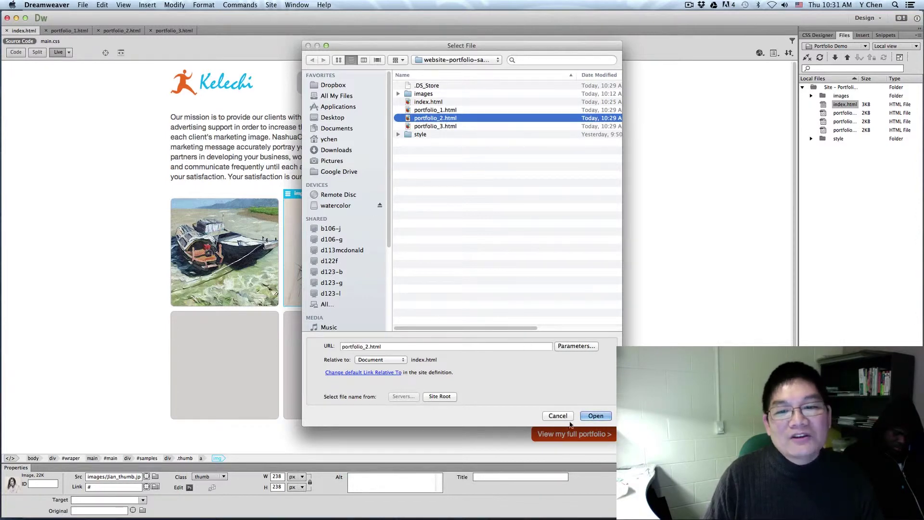
{"action": "left_click", "coordinate": [595, 416]}
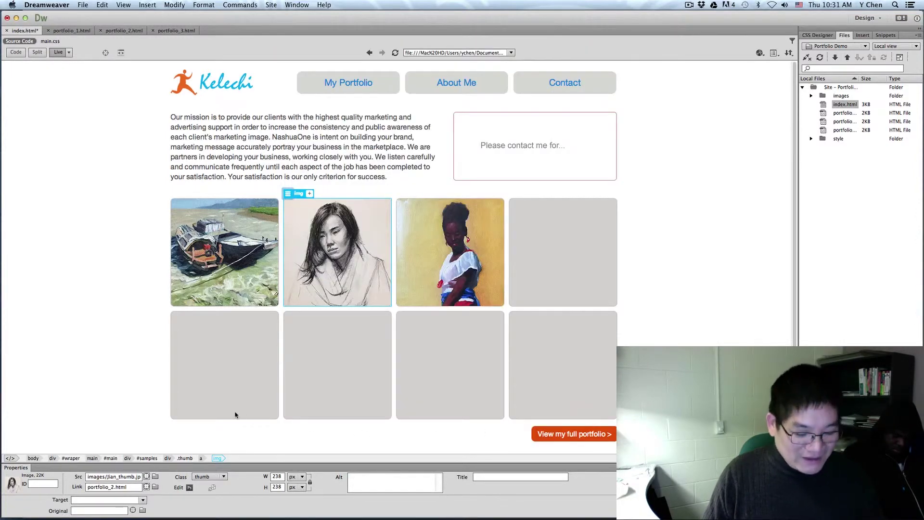
{"action": "key", "text": "super+s"}
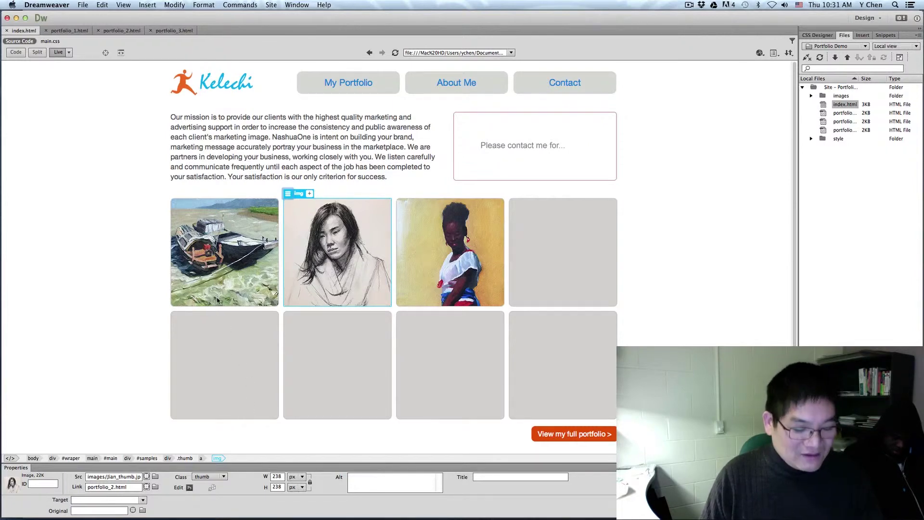
In Firefox, reload index.html without the trailing # in its address and test the portrait thumbnail's link.
{"action": "key", "text": "super+Tab"}
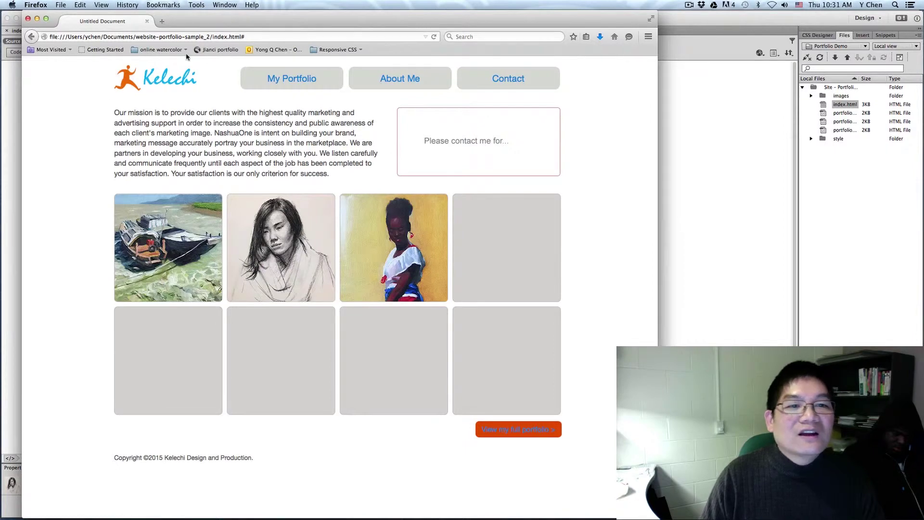
{"action": "left_click", "coordinate": [248, 38]}
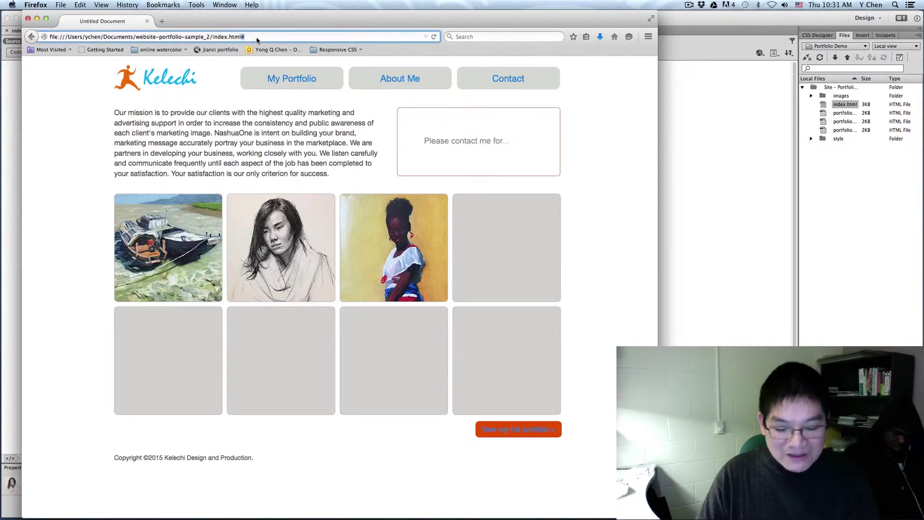
{"action": "key", "text": "BackSpace"}
{"action": "key", "text": "Return"}
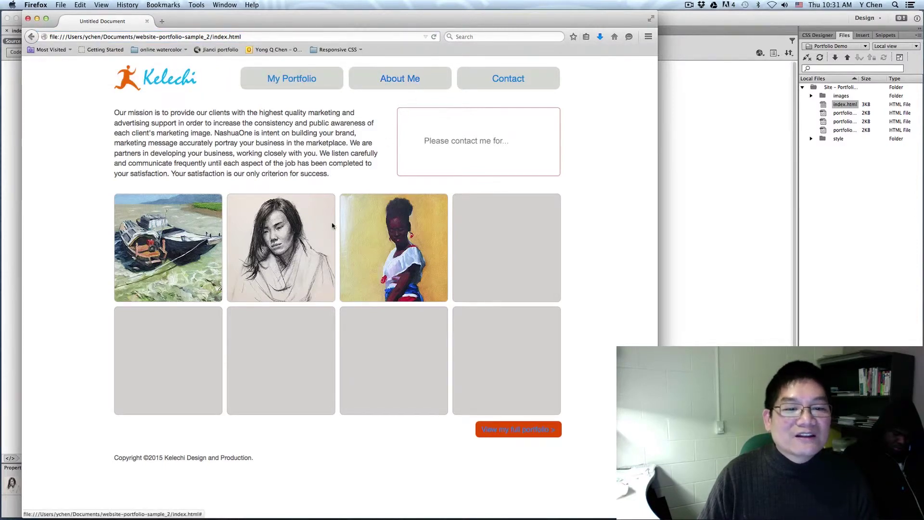
{"action": "left_click", "coordinate": [299, 222]}
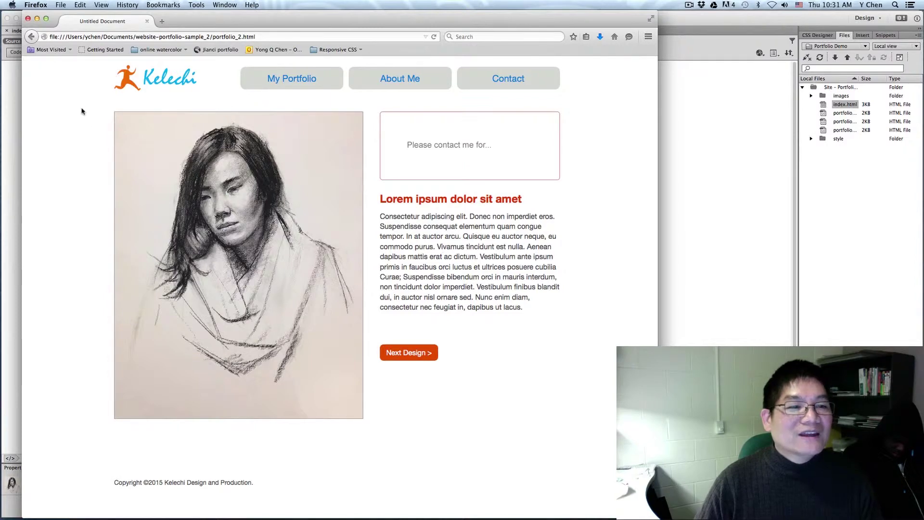
Return to index.html through the logo link in Firefox, and switch to Dreamweaver to check the boat thumbnail's link.
{"action": "left_click", "coordinate": [160, 77]}
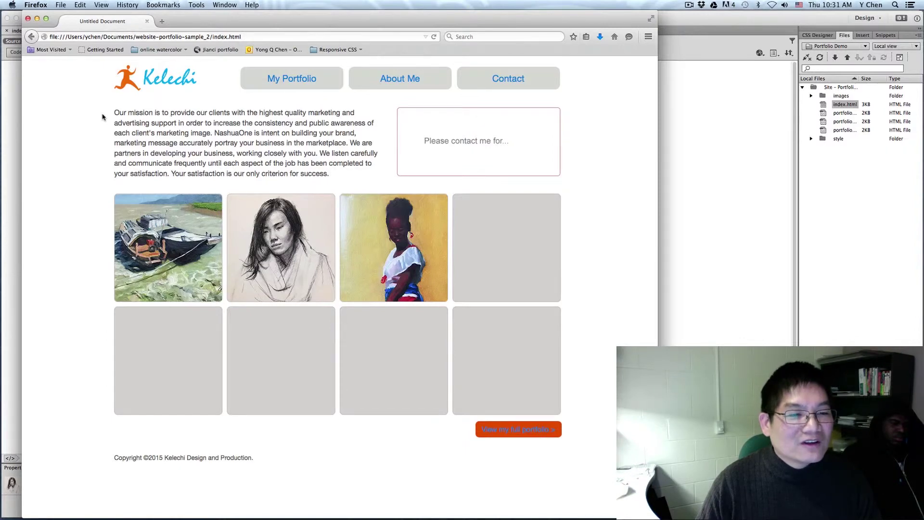
{"action": "left_click", "coordinate": [14, 220]}
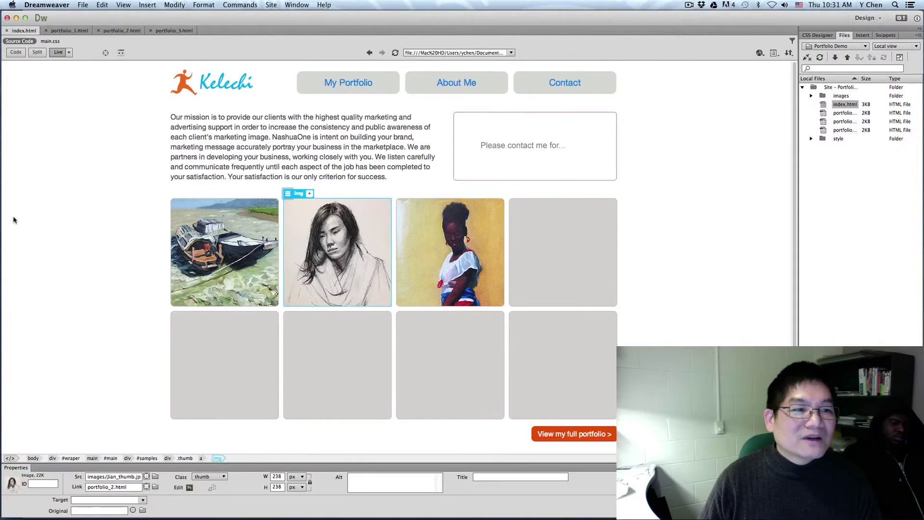
{"action": "left_click", "coordinate": [220, 226]}
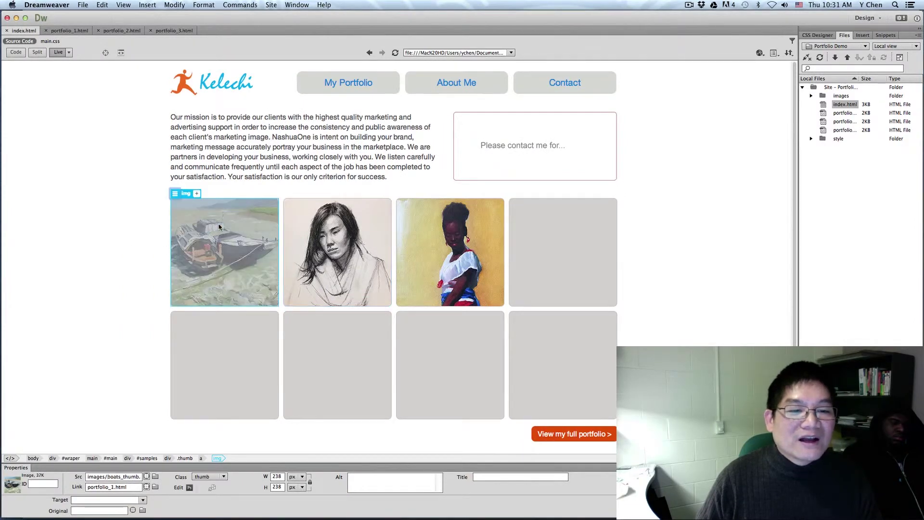
{"action": "left_click", "coordinate": [129, 489]}
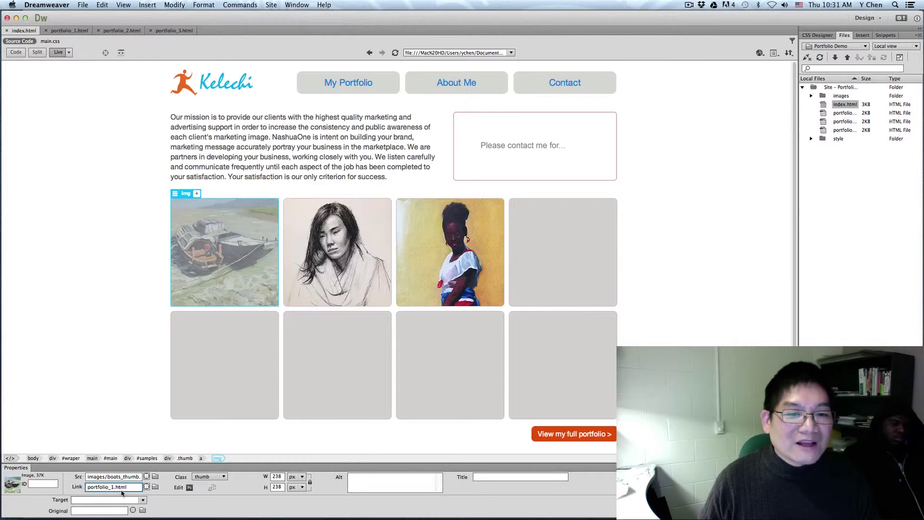
Link the thumbnail of the woman in the white blouse on index.html to portfolio_3.html and save the page.
{"action": "left_click", "coordinate": [452, 240]}
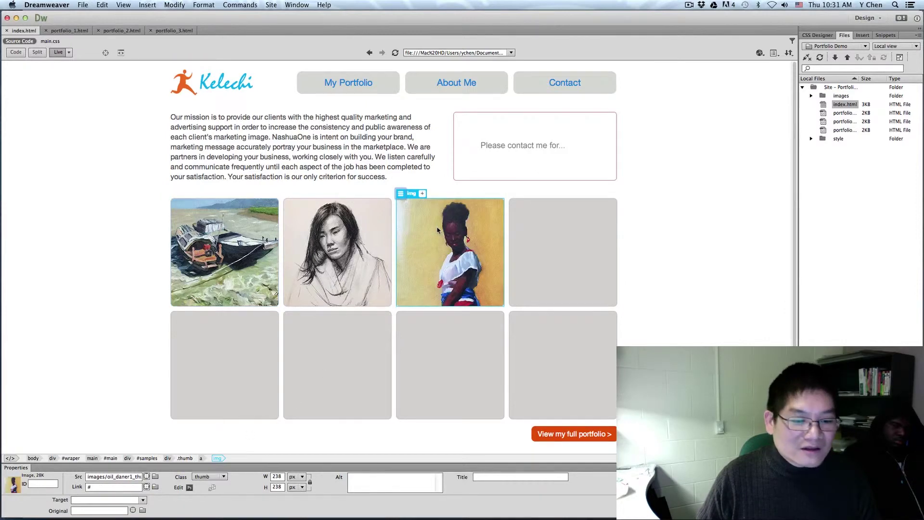
{"action": "left_click_drag", "start_coordinate": [147, 487], "coordinate": [832, 131]}
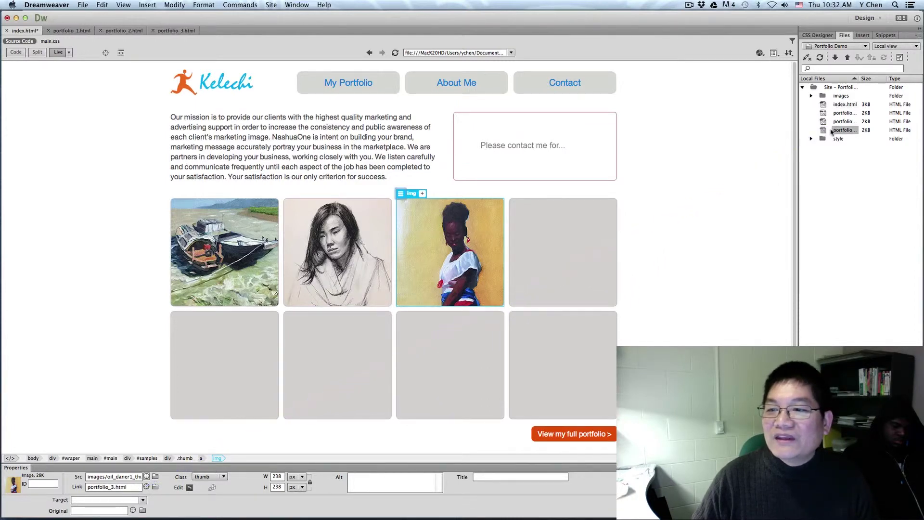
{"action": "key", "text": "super+s"}
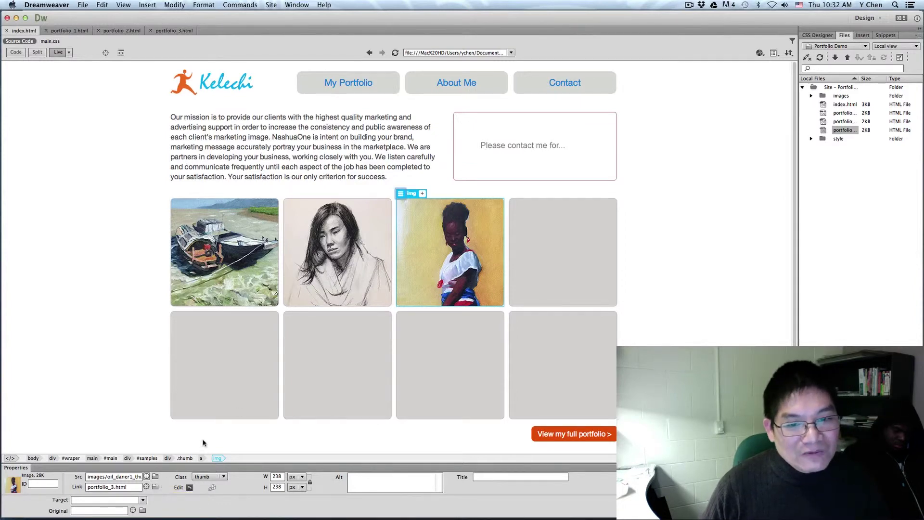
{"action": "left_click", "coordinate": [104, 183]}
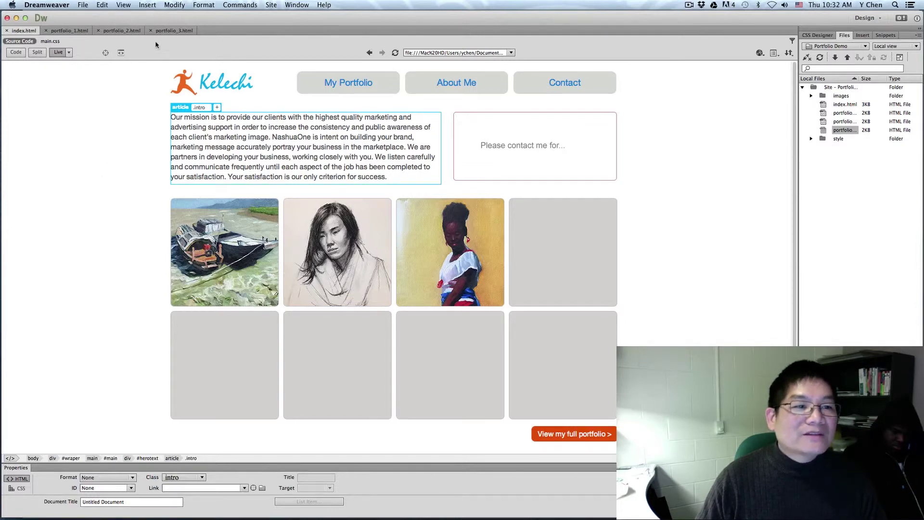
On portfolio_1.html, link the Next Design button to portfolio_2.html and widen the name column of the site's file list.
{"action": "left_click", "coordinate": [73, 32]}
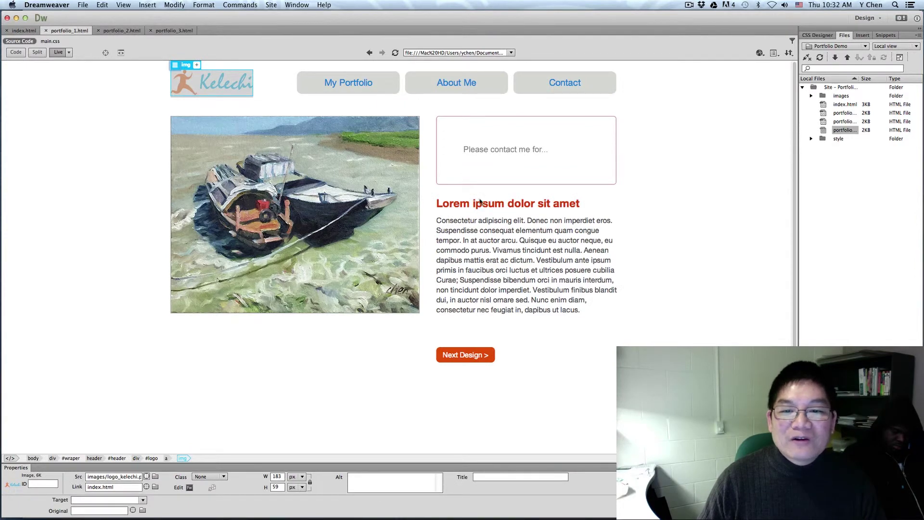
{"action": "left_click", "coordinate": [438, 204]}
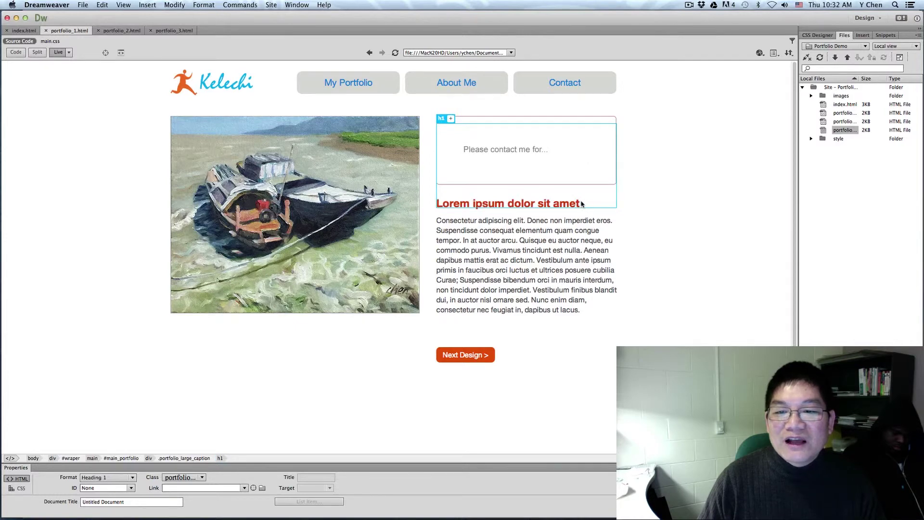
{"action": "double_click", "coordinate": [582, 205]}
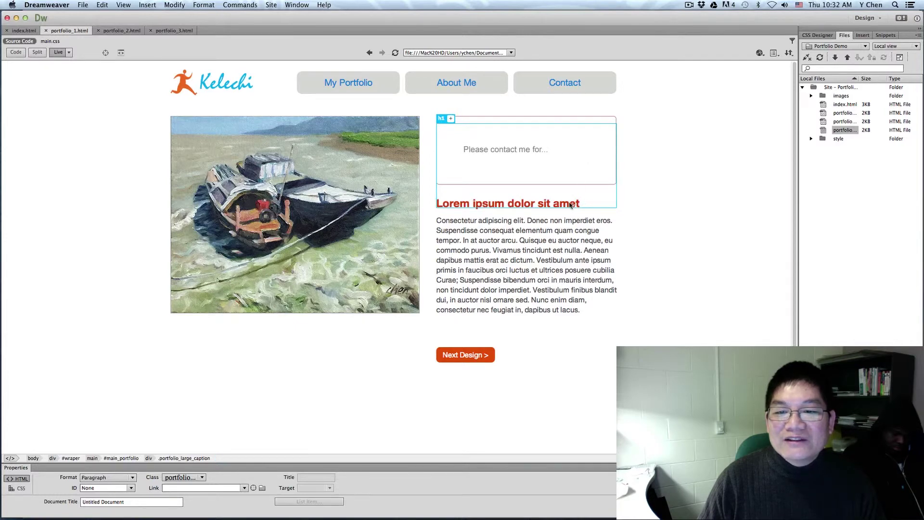
{"action": "left_click", "coordinate": [540, 237]}
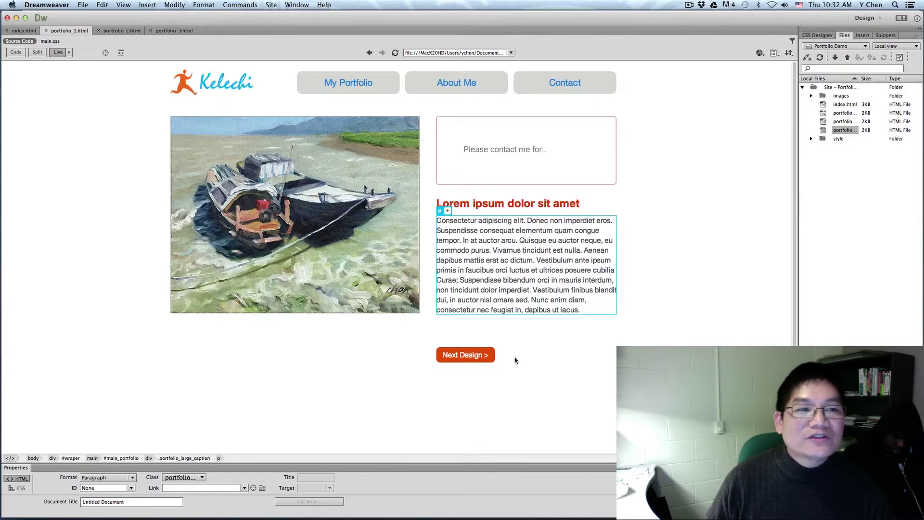
{"action": "left_click", "coordinate": [462, 356]}
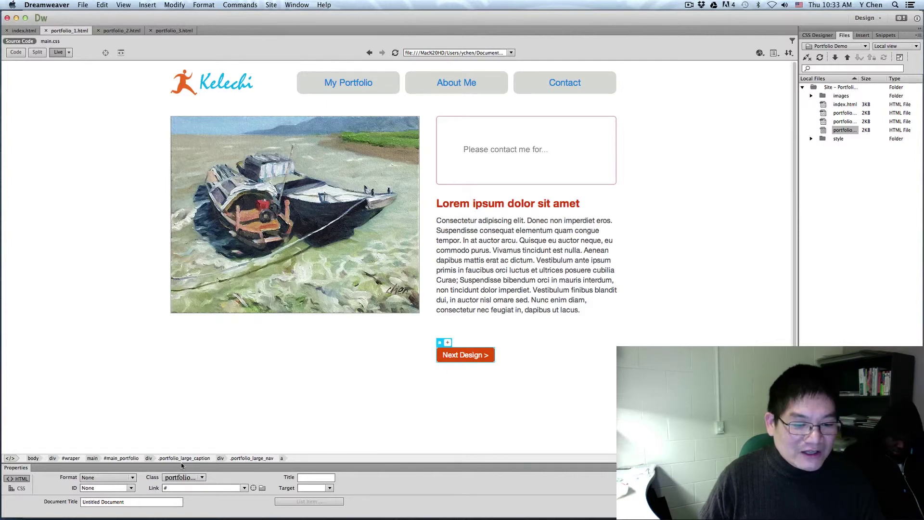
{"action": "left_click", "coordinate": [170, 489]}
{"action": "left_click", "coordinate": [462, 355]}
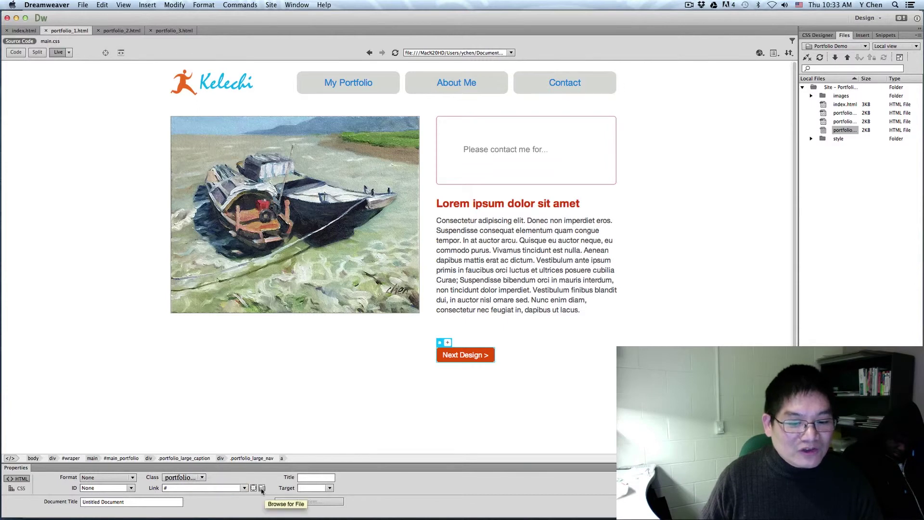
{"action": "left_click_drag", "start_coordinate": [254, 489], "coordinate": [824, 121]}
{"action": "left_click_drag", "start_coordinate": [858, 80], "coordinate": [890, 80]}
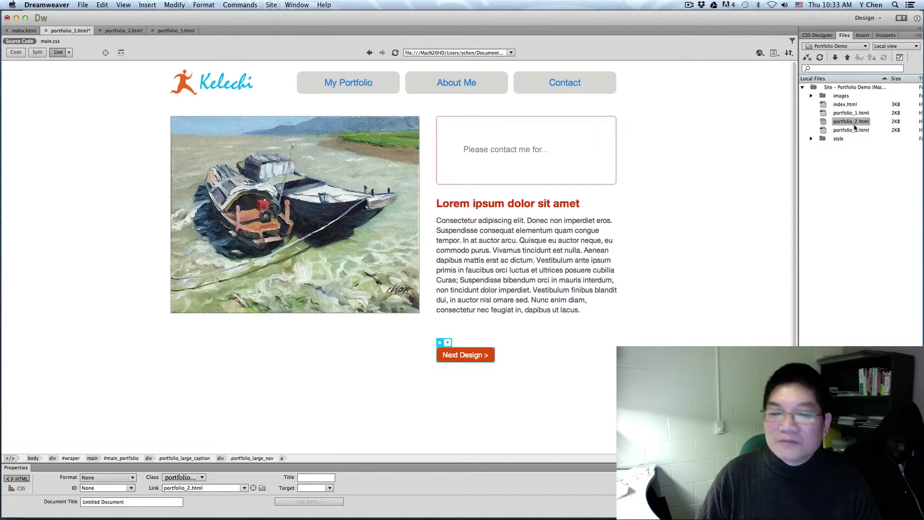
{"action": "left_click", "coordinate": [289, 349]}
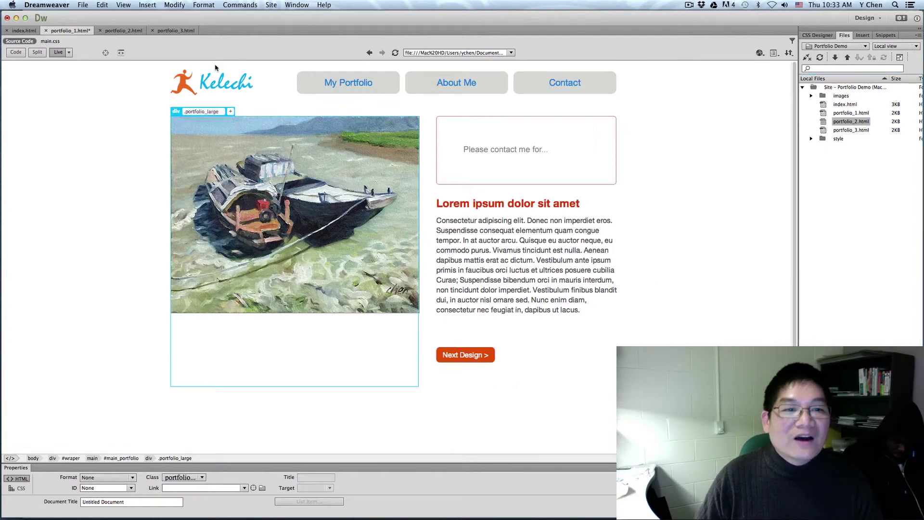
On portfolio_2.html, link the Next Design button to portfolio_3.html by browsing for the file.
{"action": "left_click", "coordinate": [134, 32]}
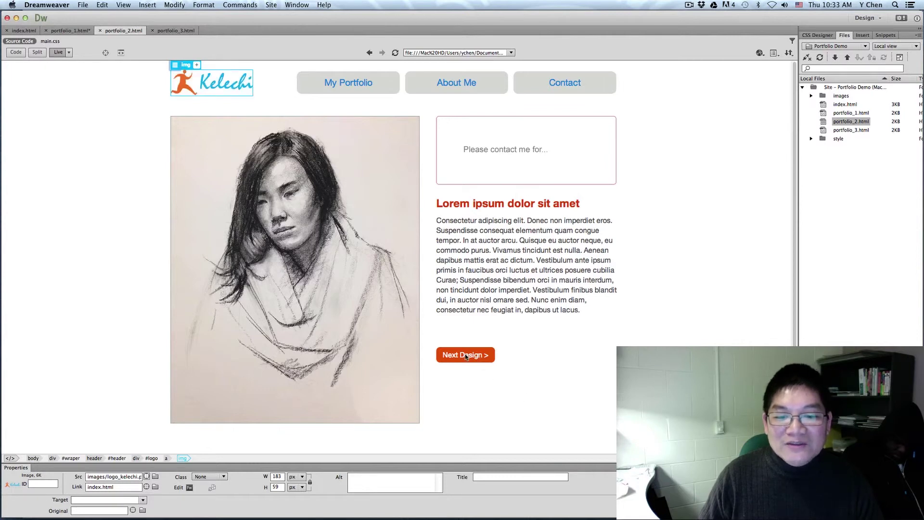
{"action": "left_click", "coordinate": [465, 357]}
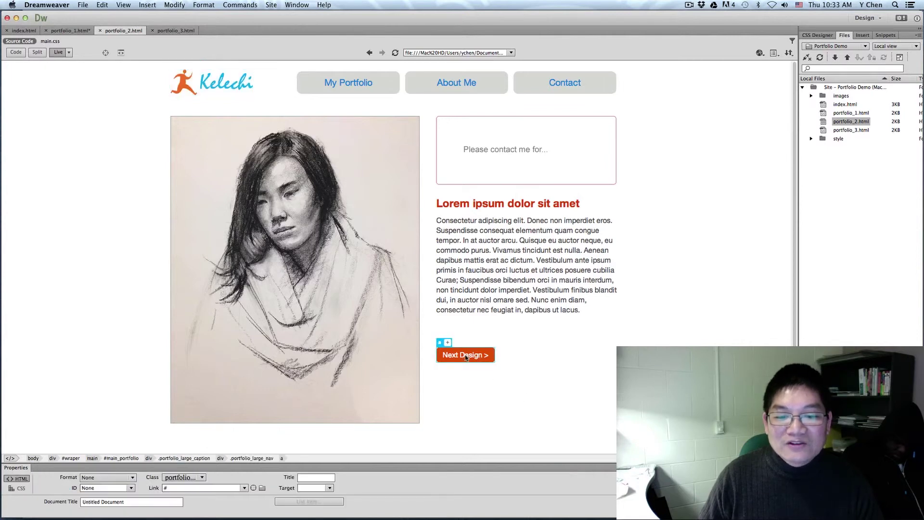
{"action": "left_click", "coordinate": [261, 488]}
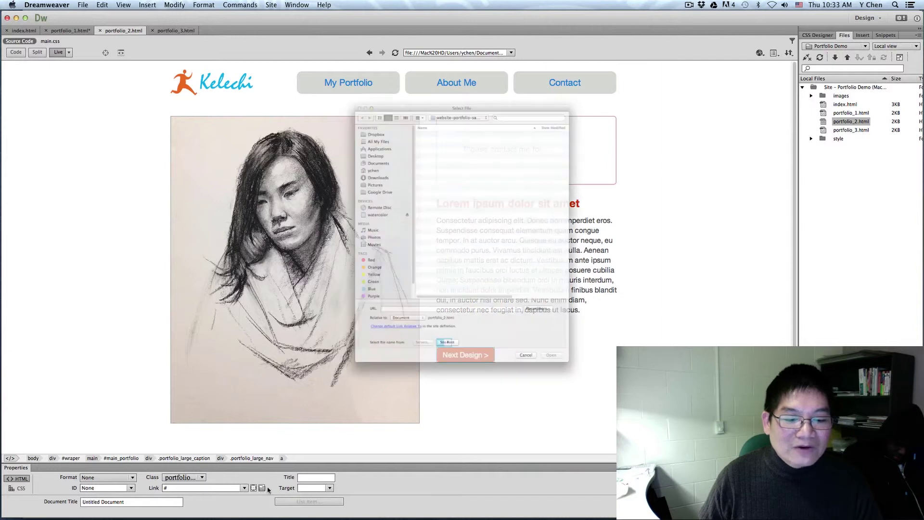
{"action": "left_click", "coordinate": [447, 127]}
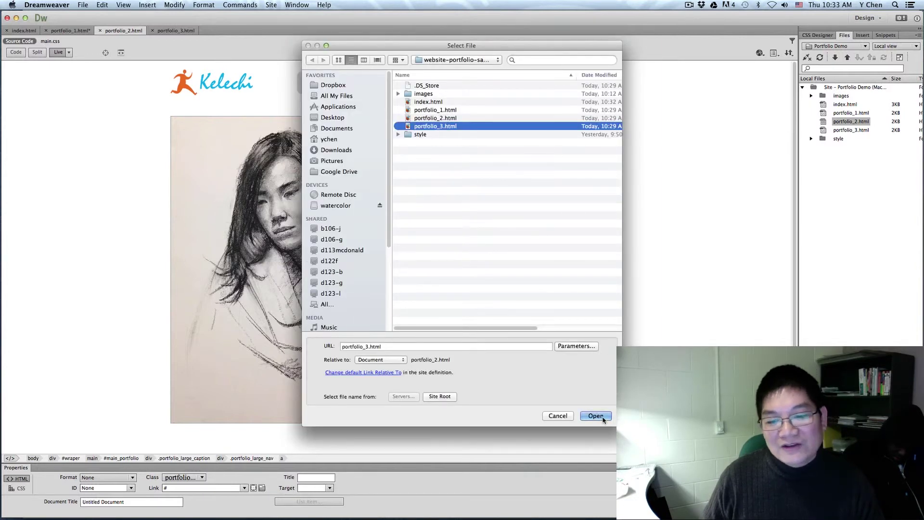
{"action": "left_click", "coordinate": [601, 417]}
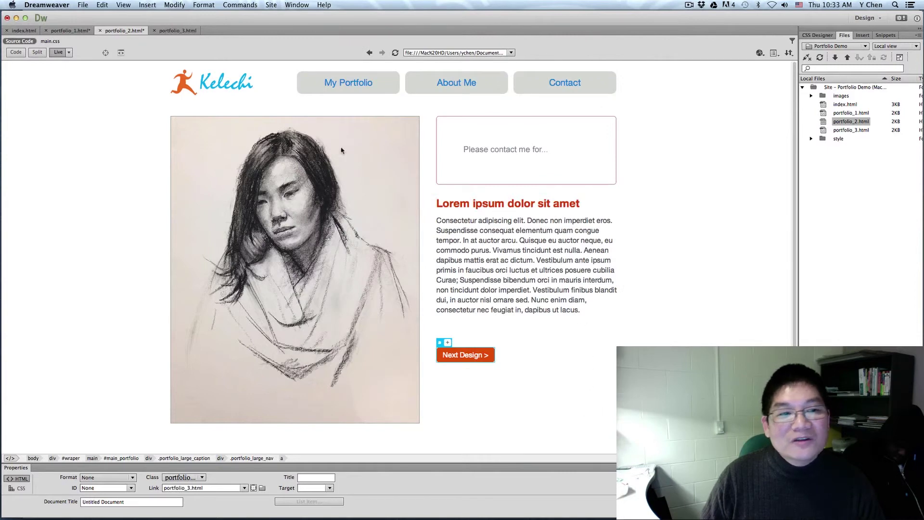
Check the Next Design button's link on portfolio_3.html and save all open pages.
{"action": "left_click", "coordinate": [180, 32]}
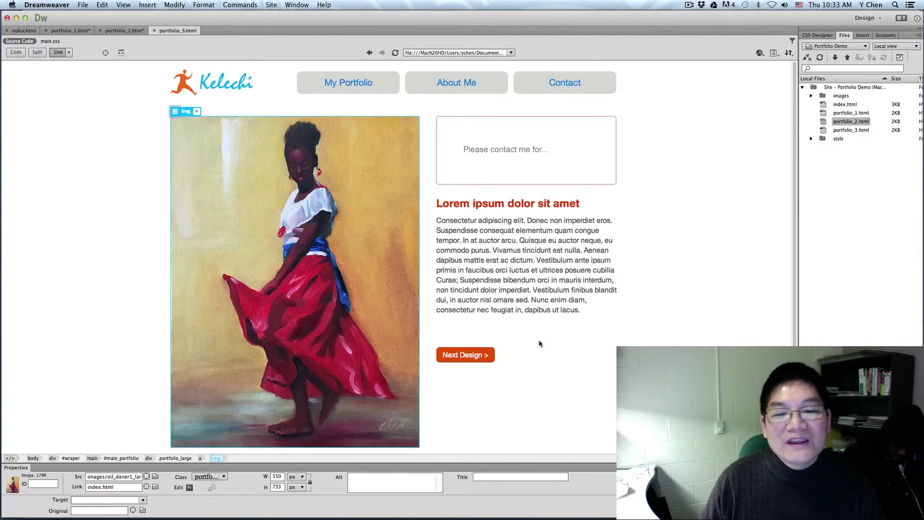
{"action": "left_click", "coordinate": [491, 356]}
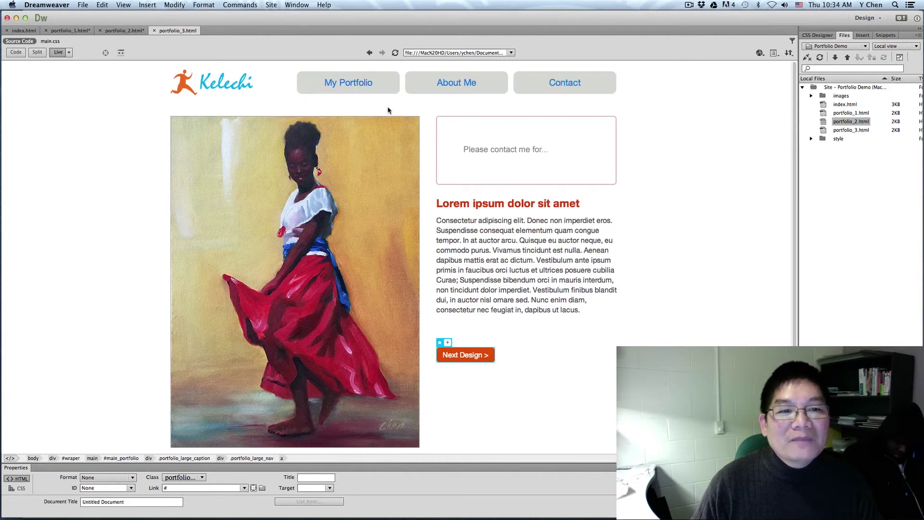
{"action": "left_click", "coordinate": [83, 5]}
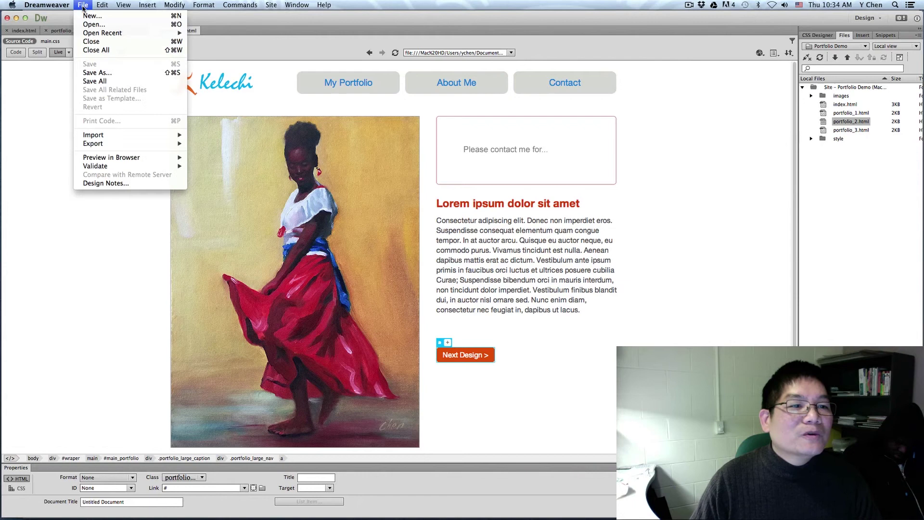
{"action": "left_click", "coordinate": [102, 83]}
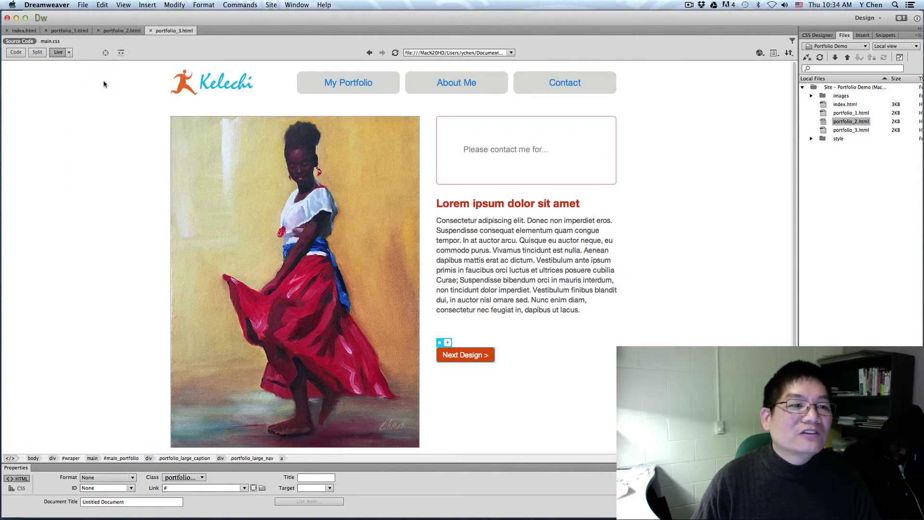
Switch to Firefox, reload index.html, and test the boat thumbnail's link and the Next Design links across the portfolio pages.
{"action": "key", "text": "super+Tab"}
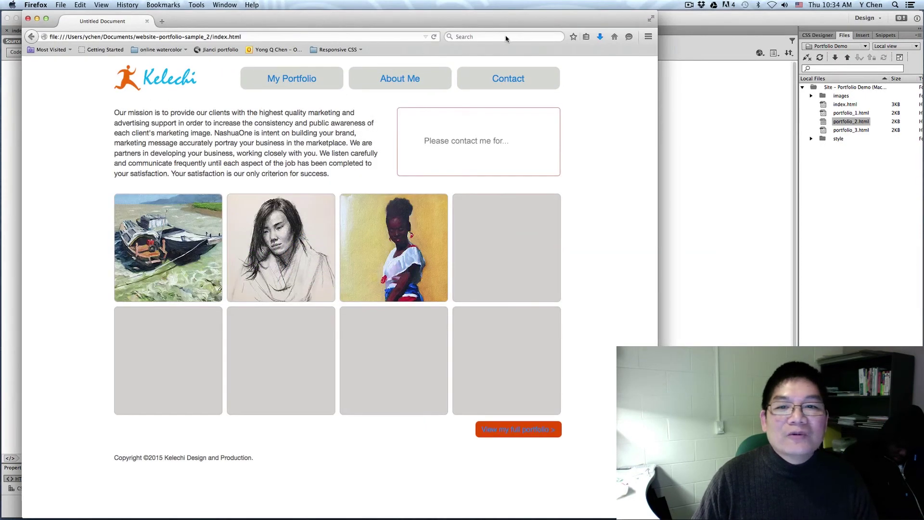
{"action": "left_click", "coordinate": [435, 39]}
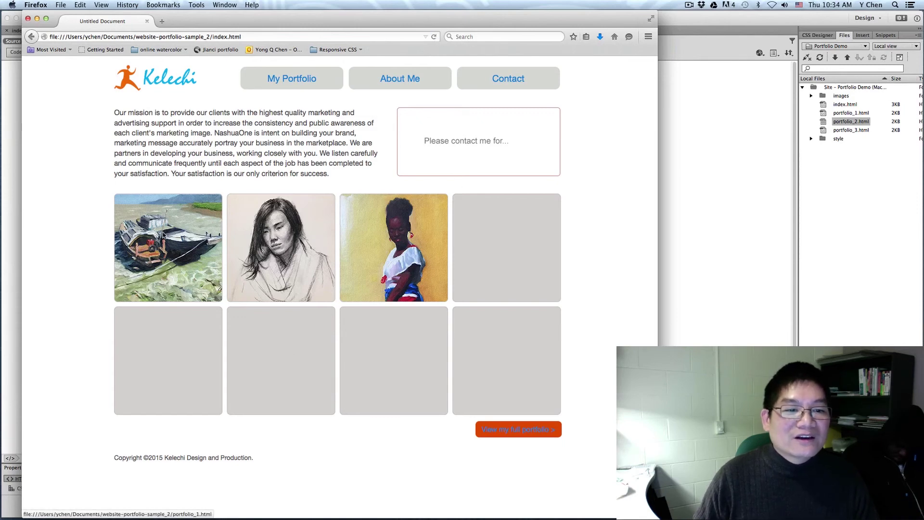
{"action": "left_click", "coordinate": [159, 229]}
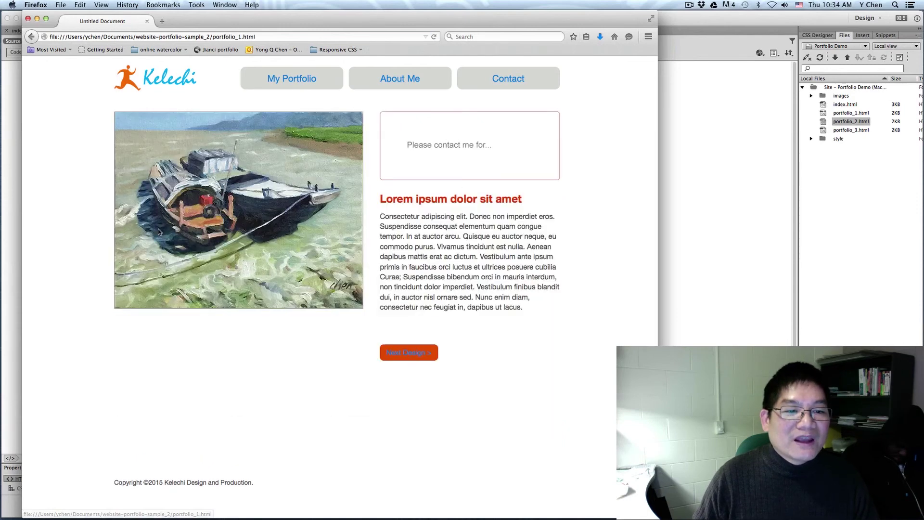
{"action": "left_click", "coordinate": [416, 355]}
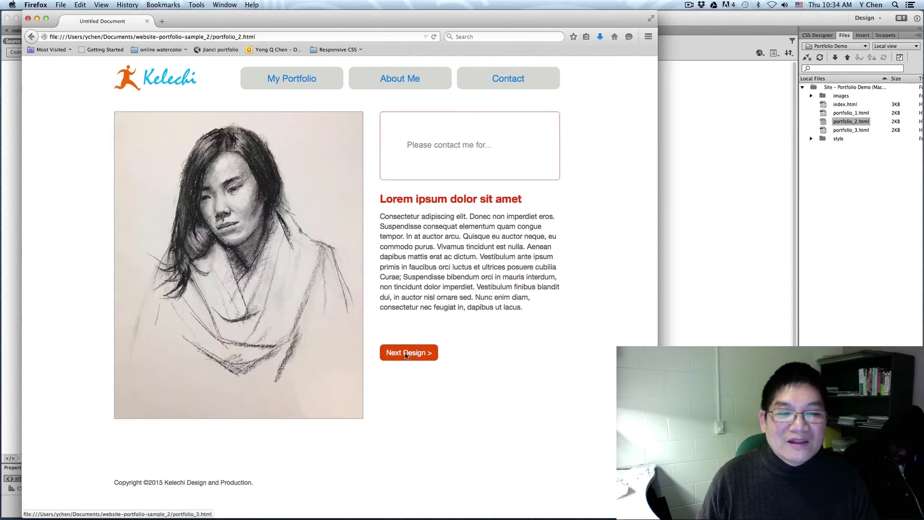
{"action": "left_click", "coordinate": [405, 354]}
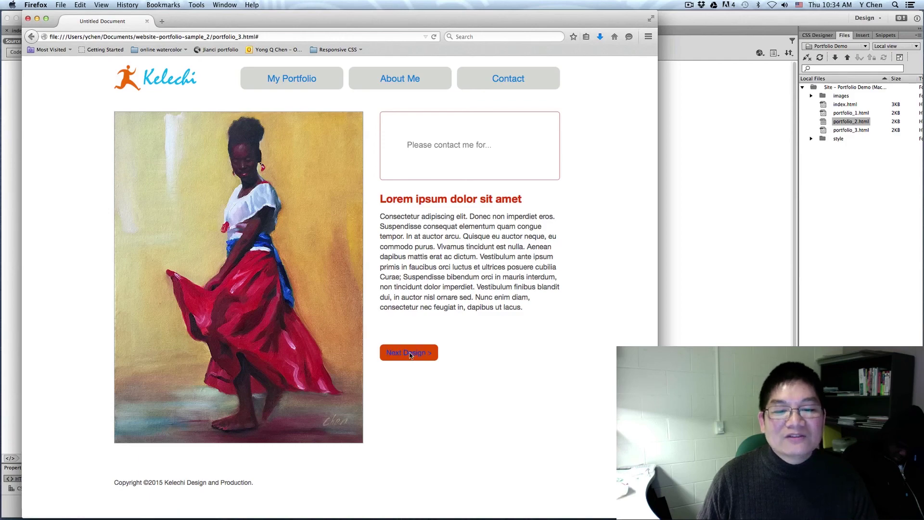